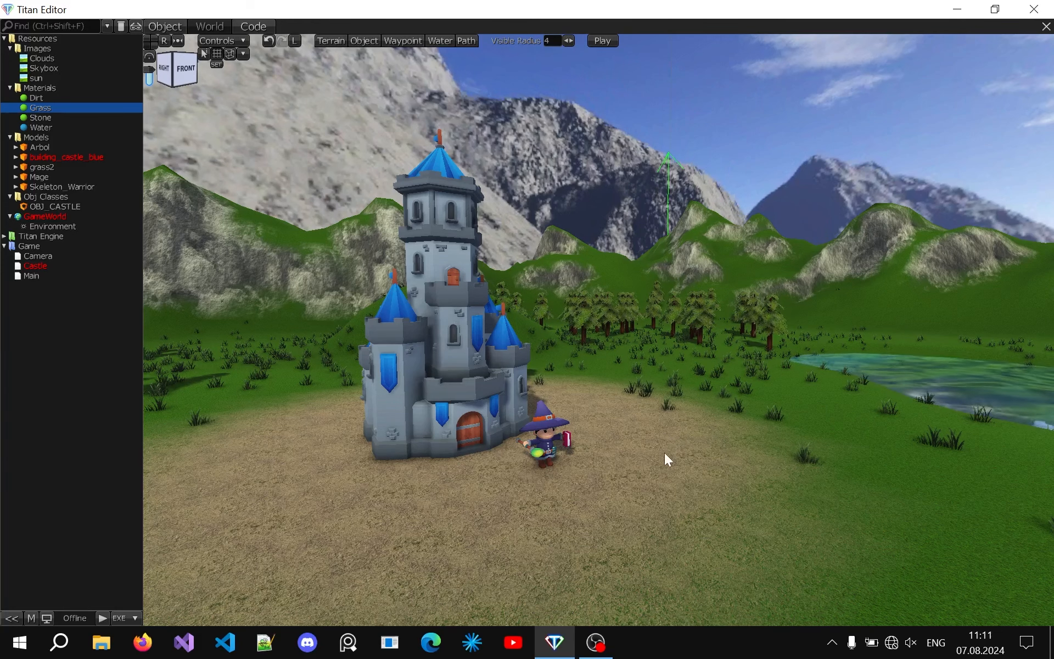
- Inspect the class options of a grass clump, a tree and the mage placed in the world
middle_click_drag(630, 460, 538, 286)
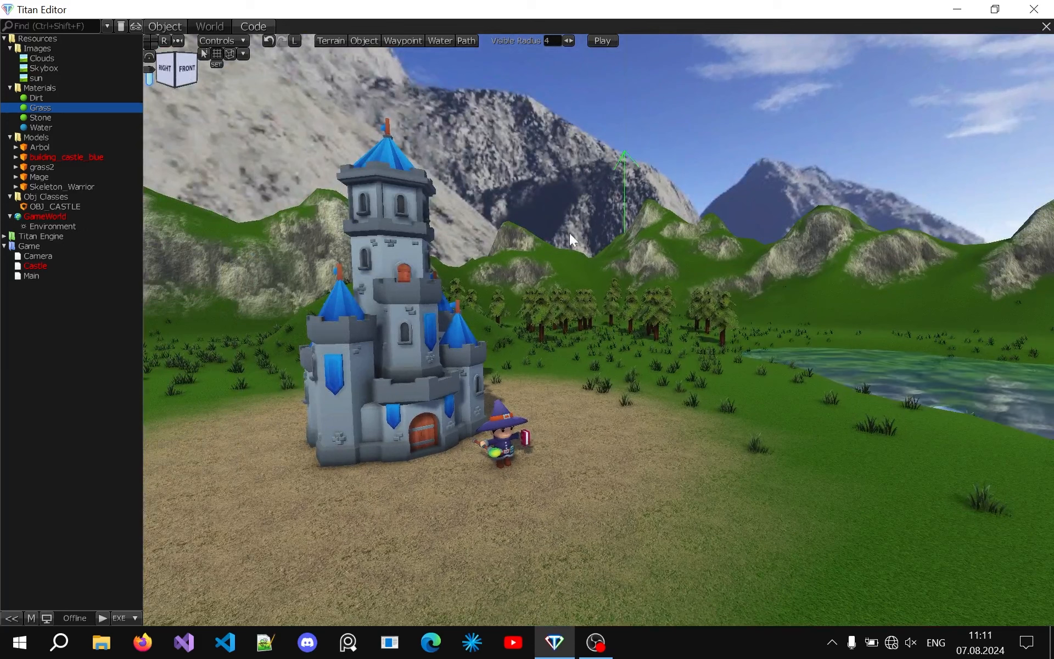
left_click(361, 40)
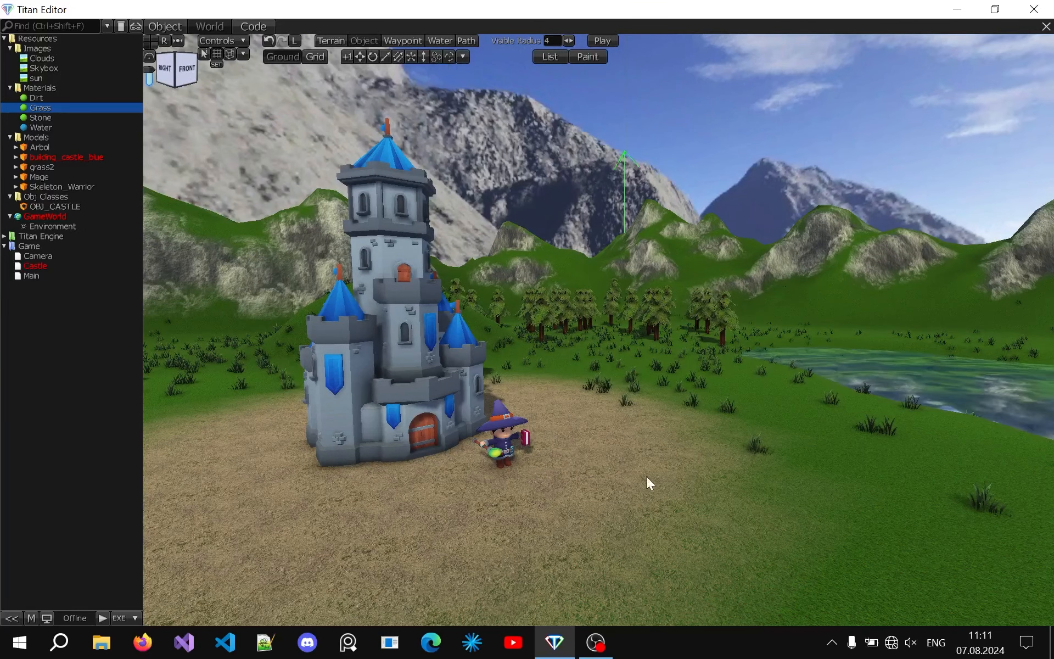
left_click(755, 442)
left_click(958, 85)
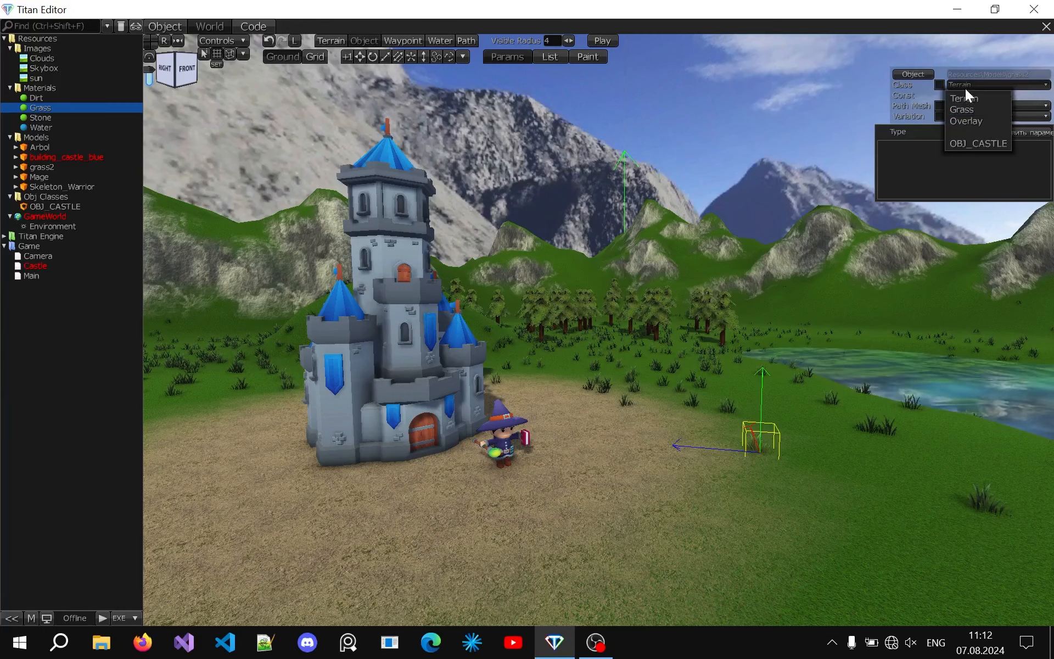
left_click(966, 84)
left_click(621, 294)
left_click(693, 401)
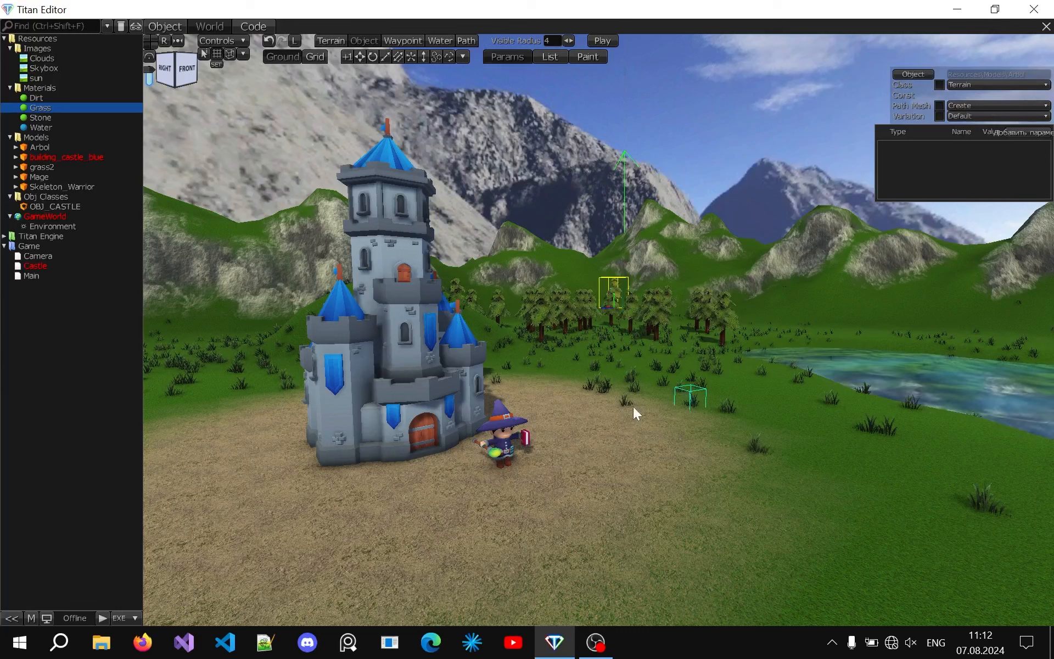
left_click(514, 444)
left_click(965, 84)
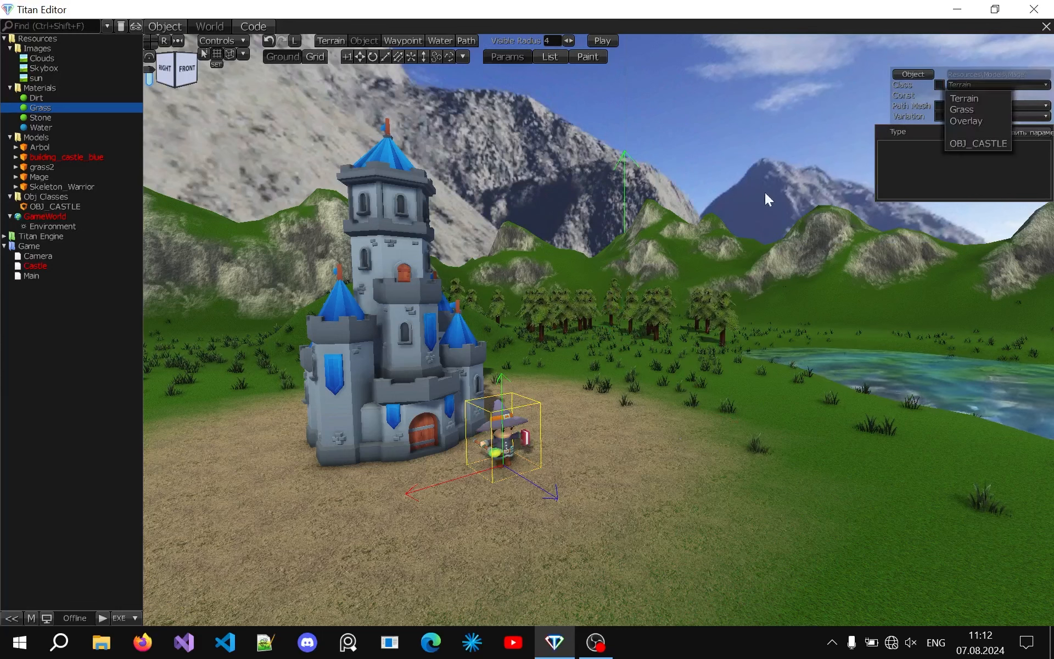
left_click(705, 216)
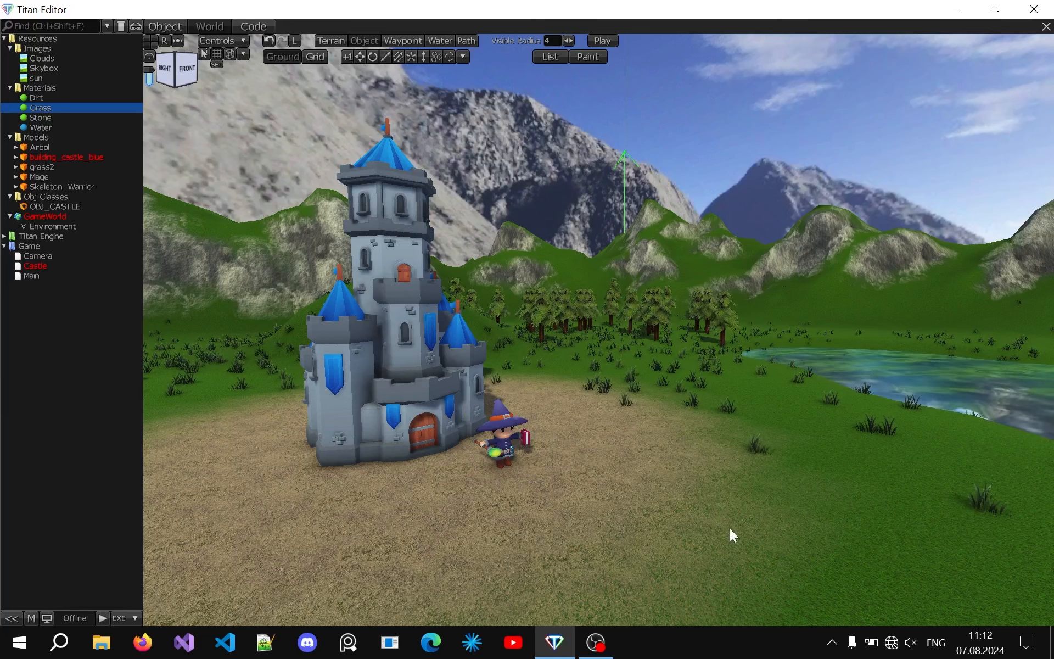
- Set the class of the isolated grass clump in the foreground of the world to Grass, and deselect it
middle_click_drag(717, 432, 619, 376)
left_click(618, 376)
left_click(959, 84)
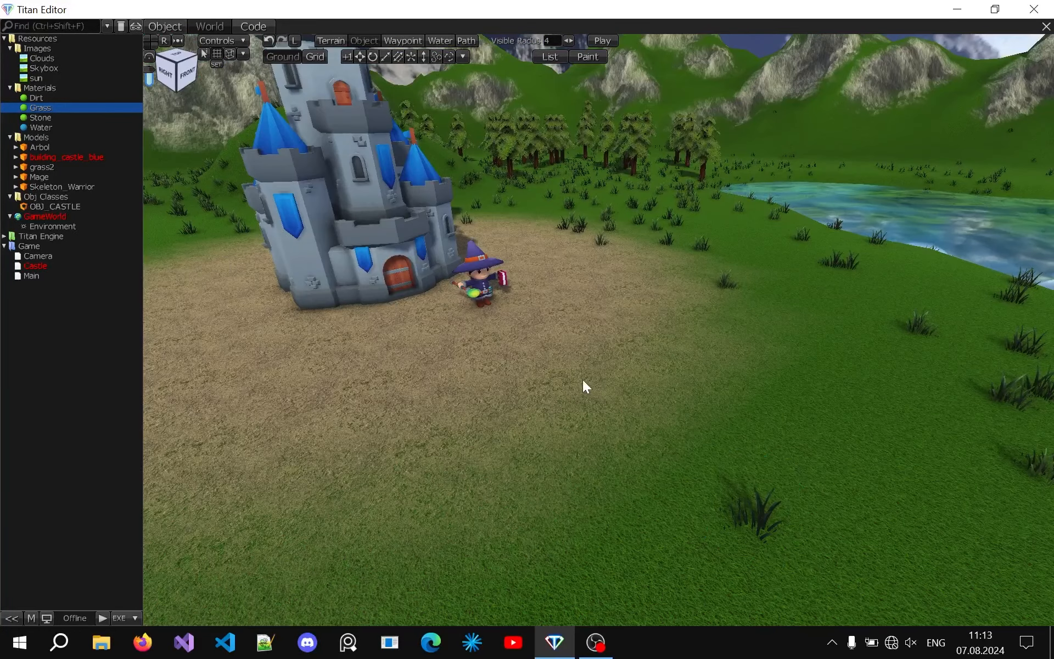
middle_click_drag(609, 383, 610, 383)
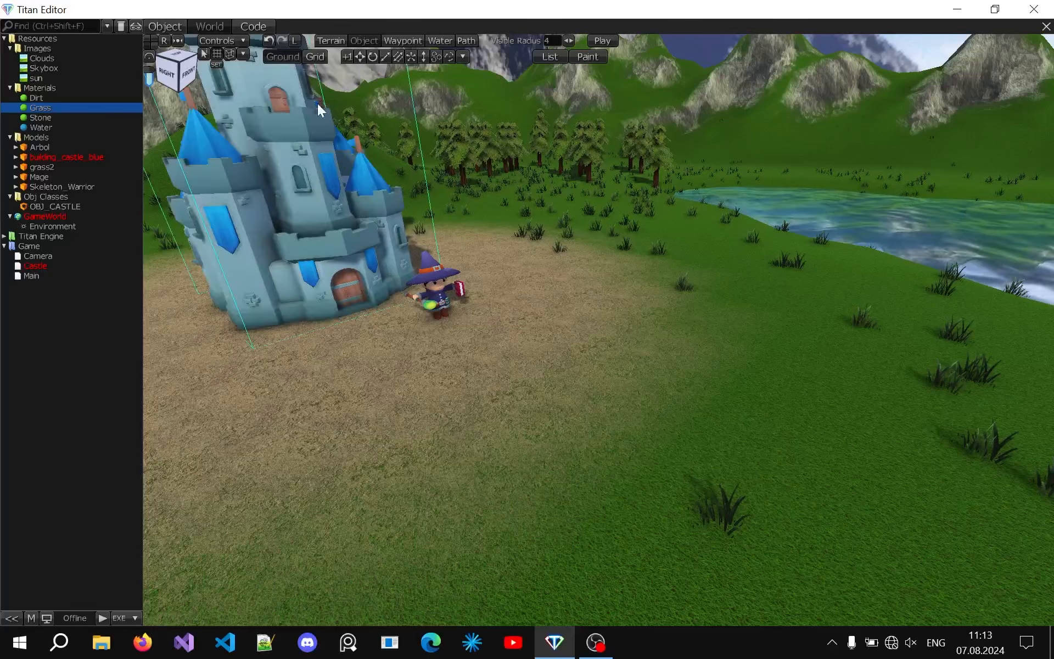
left_click(727, 516)
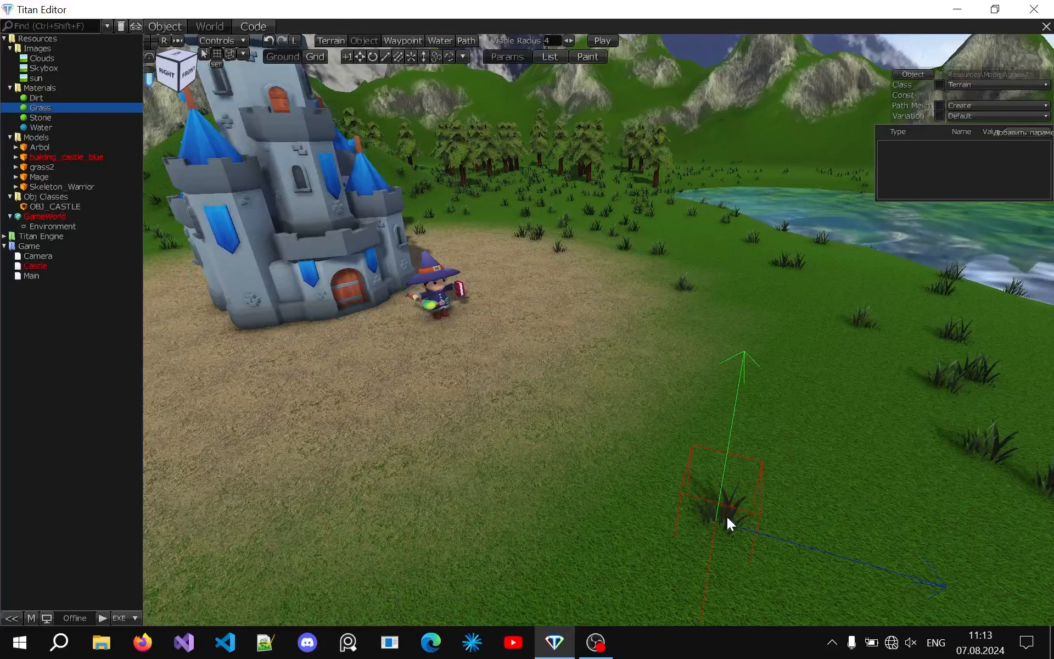
left_click(992, 85)
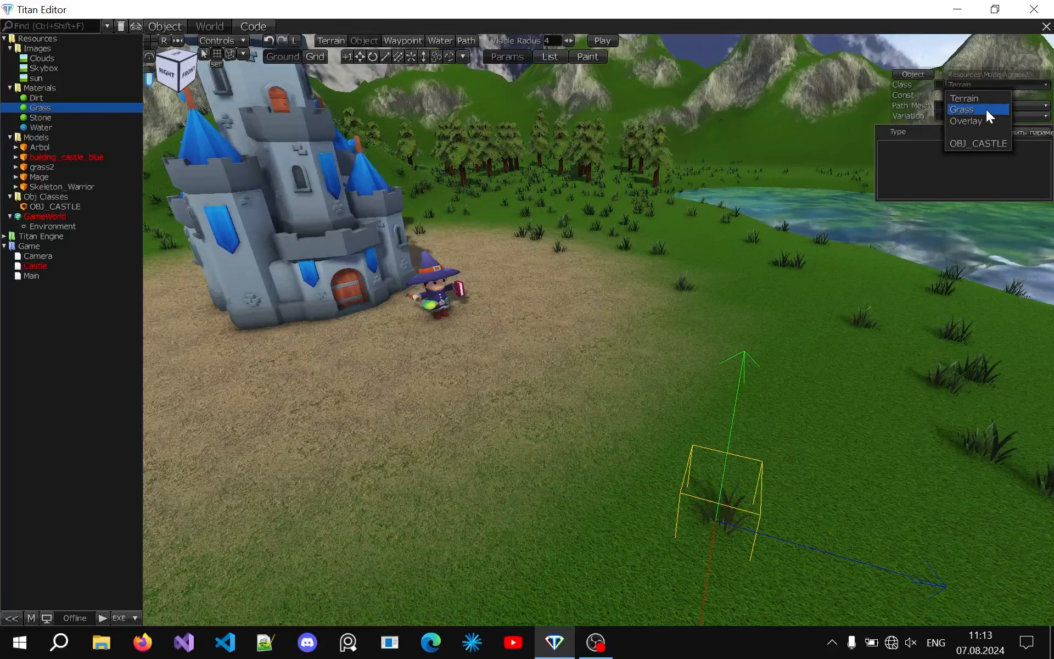
left_click(986, 110)
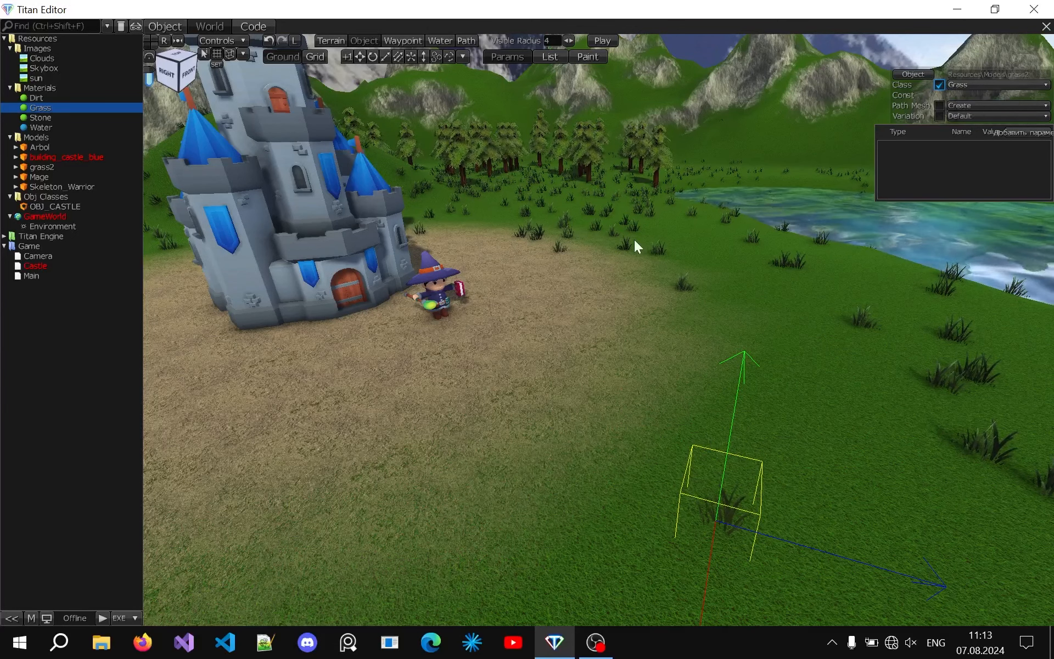
middle_click_drag(666, 276, 665, 277)
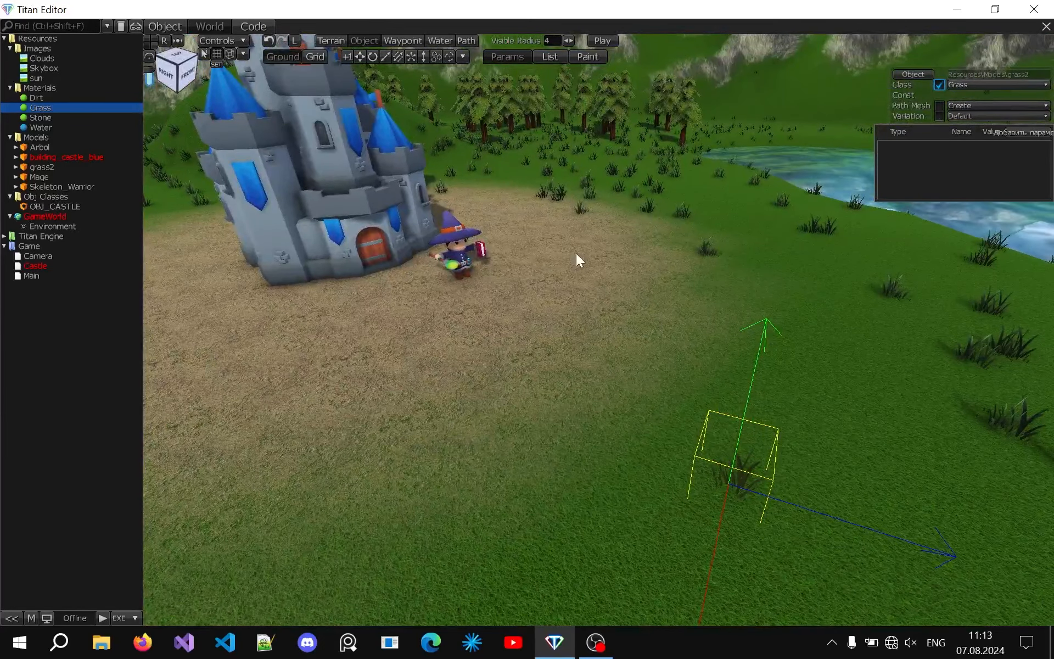
left_click(820, 176)
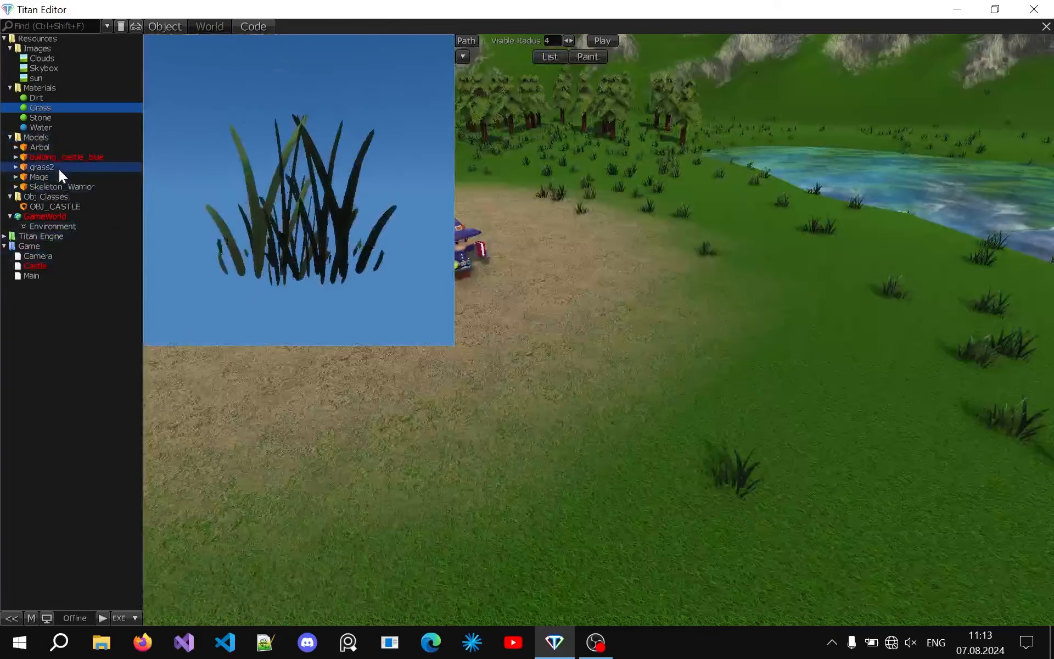
- Set the class of the grass2 model to Grass and return to the game world
left_click(58, 169)
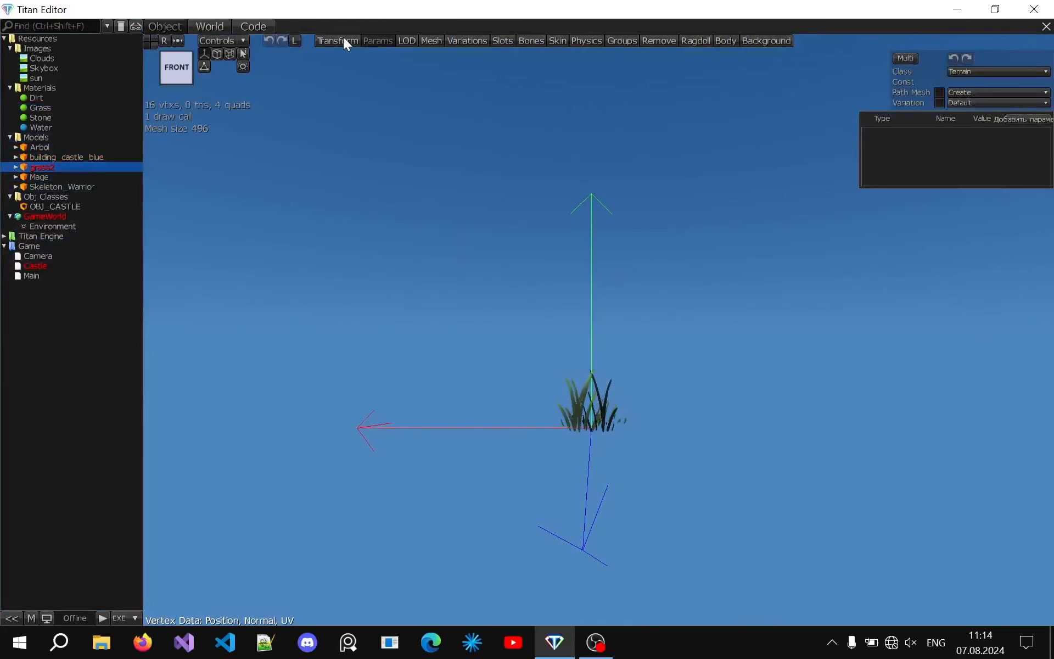
left_click(969, 74)
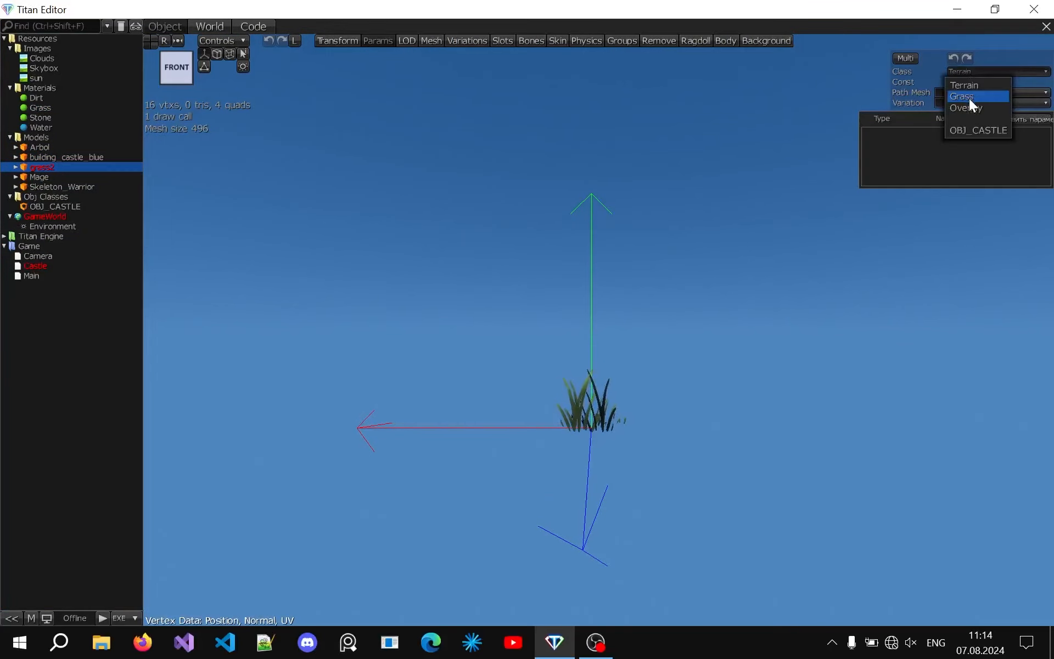
left_click(969, 98)
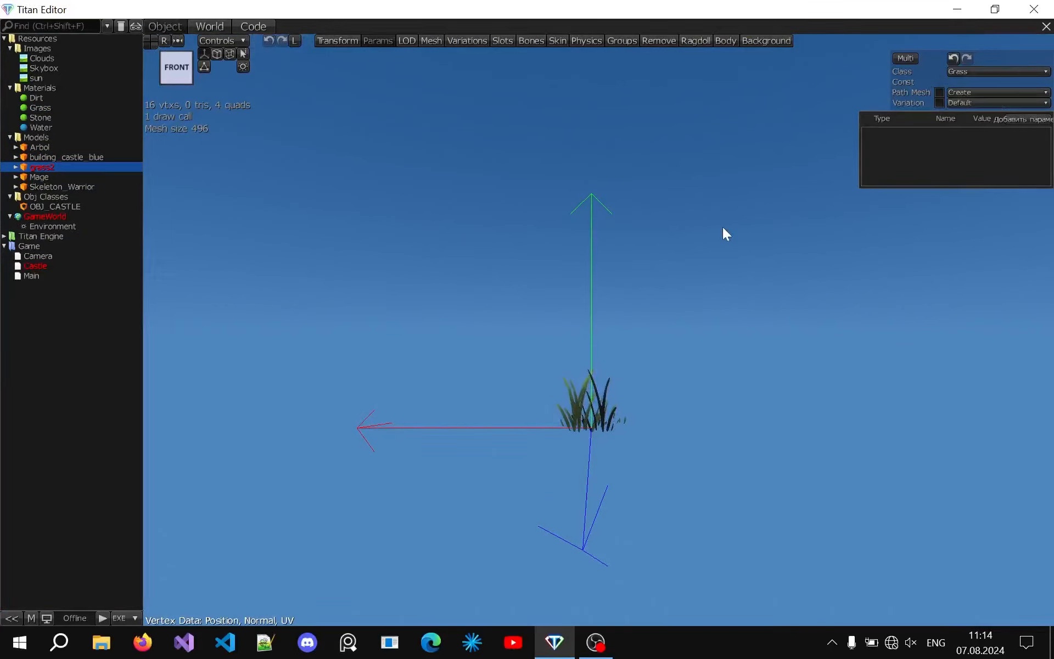
left_click(211, 25)
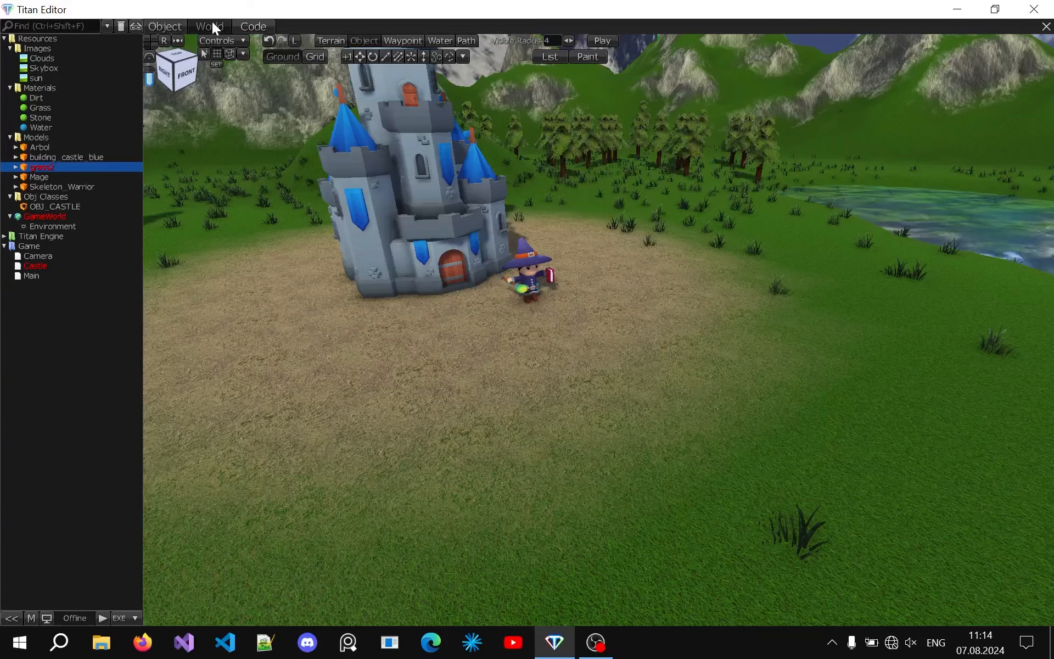
left_click(781, 491)
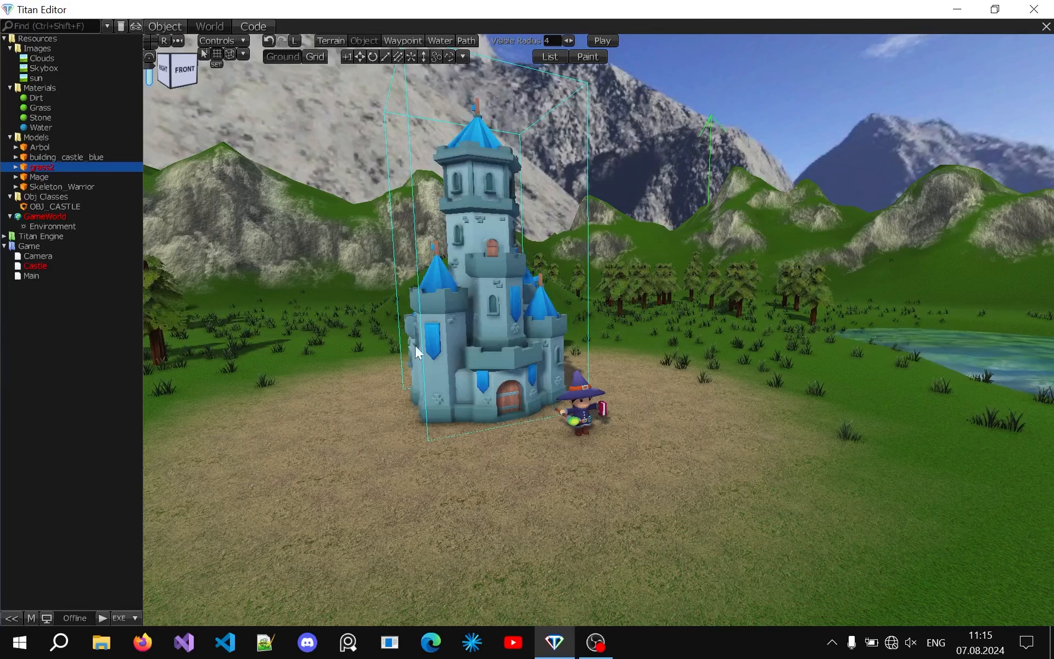
left_click(479, 279)
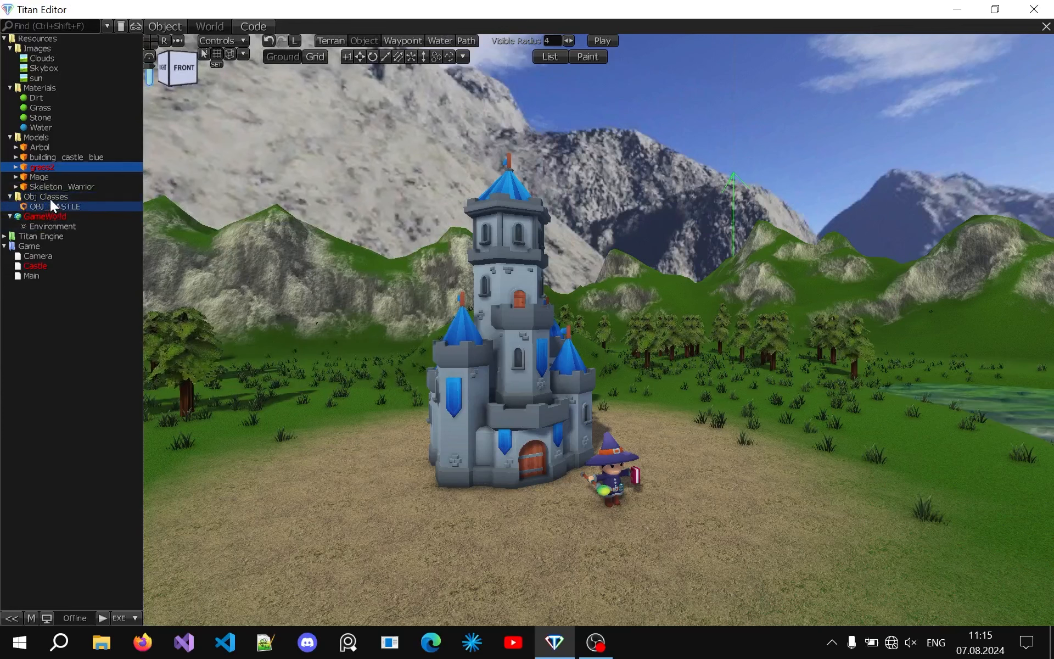
right_click(51, 196)
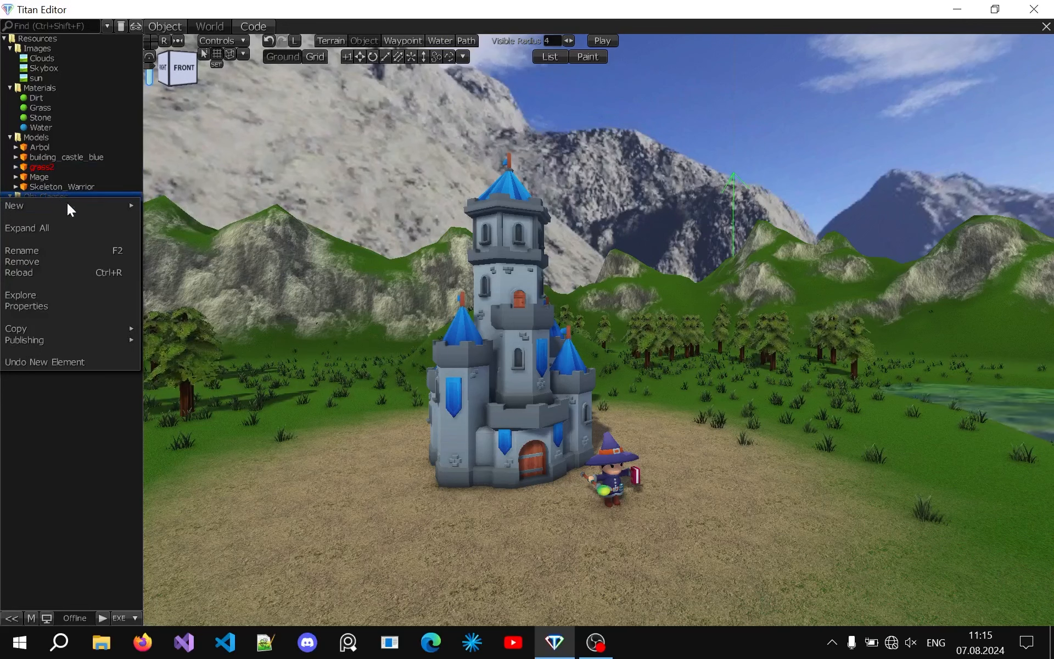
mouse_move(67, 203)
left_click(193, 365)
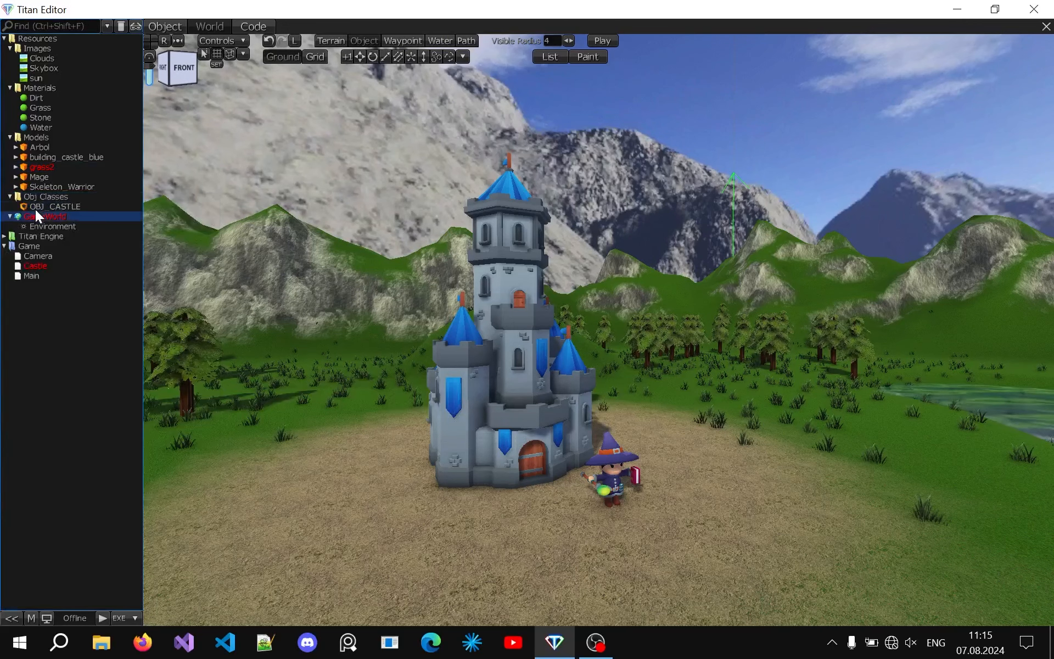
- Open the OBJ_CASTLE object class beside the castle and examine its Path Mesh and Draw As options
left_click(35, 206)
left_click_drag(471, 189, 523, 183)
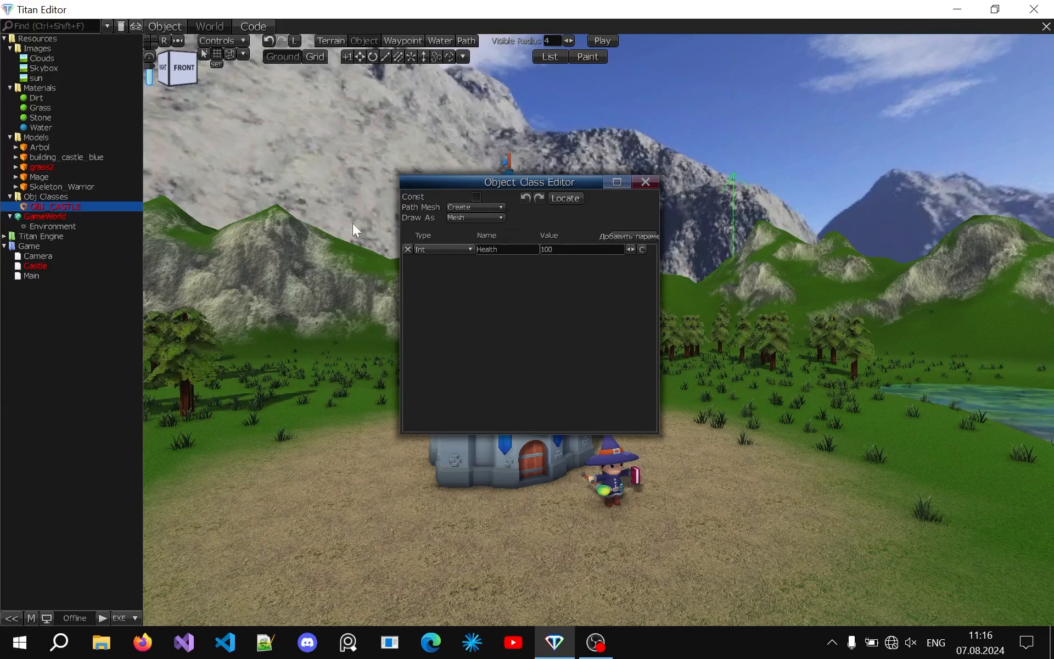
left_click_drag(524, 180, 530, 167)
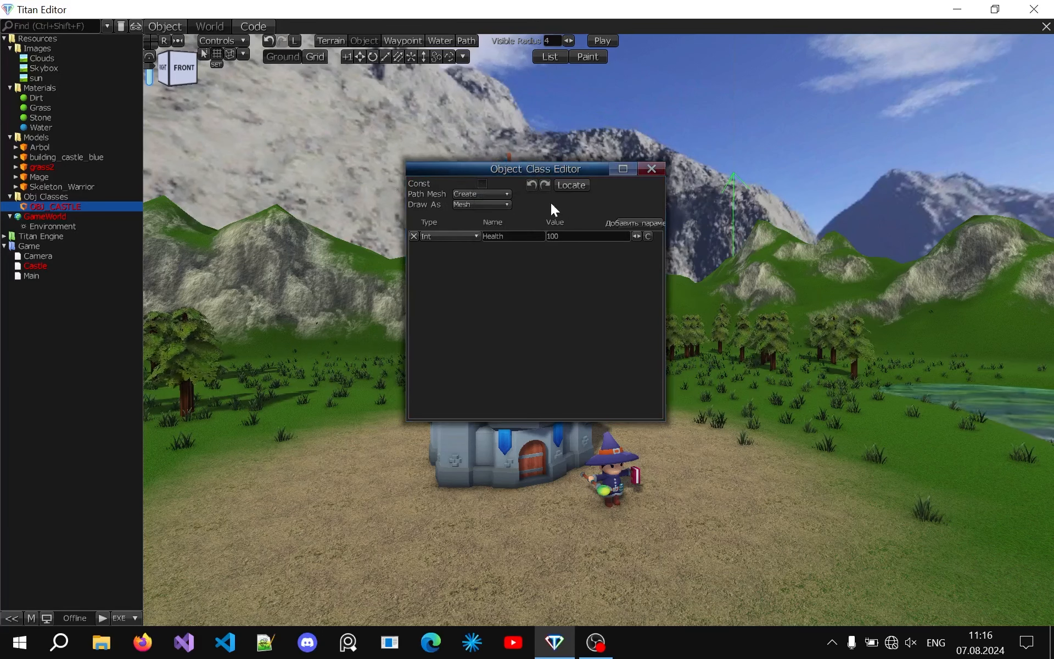
left_click_drag(521, 169, 523, 240)
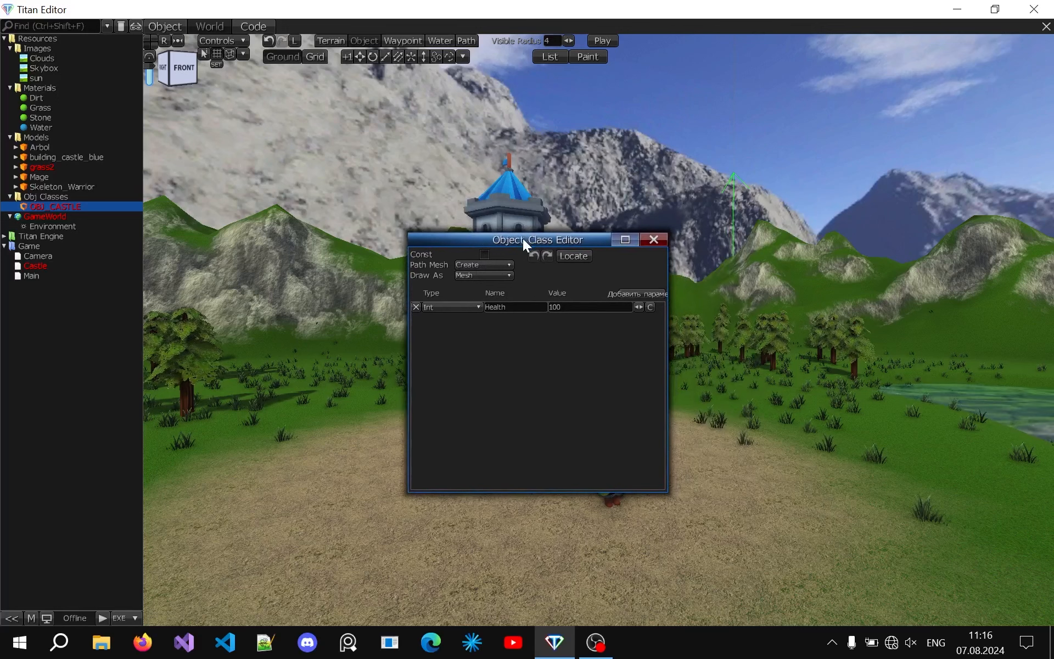
left_click(468, 264)
left_click_drag(535, 265, 775, 234)
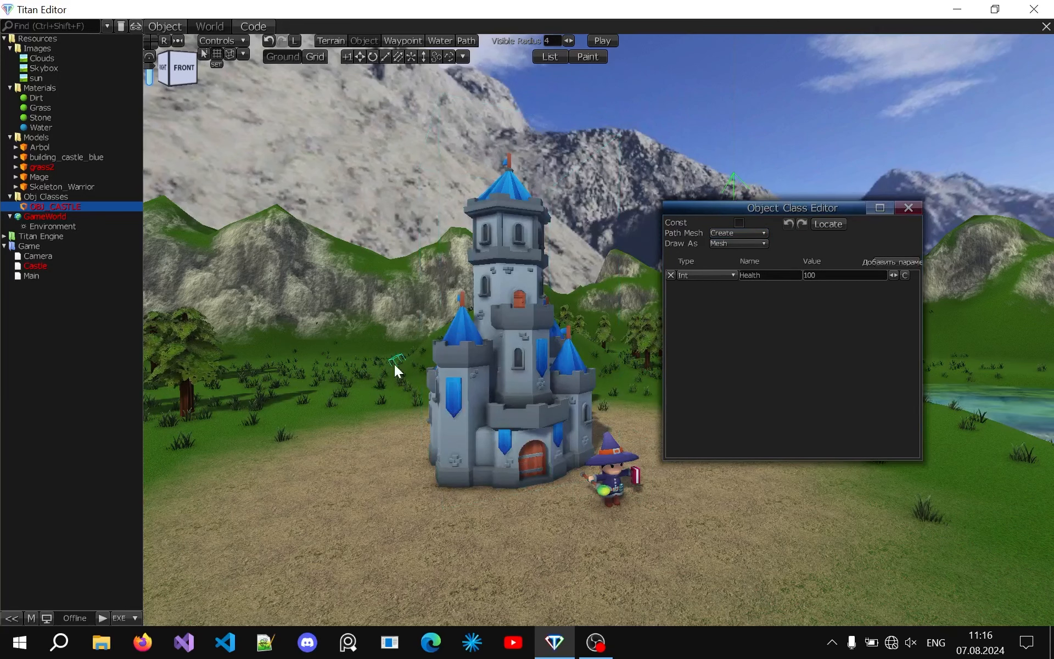
left_click(737, 231)
left_click(736, 231)
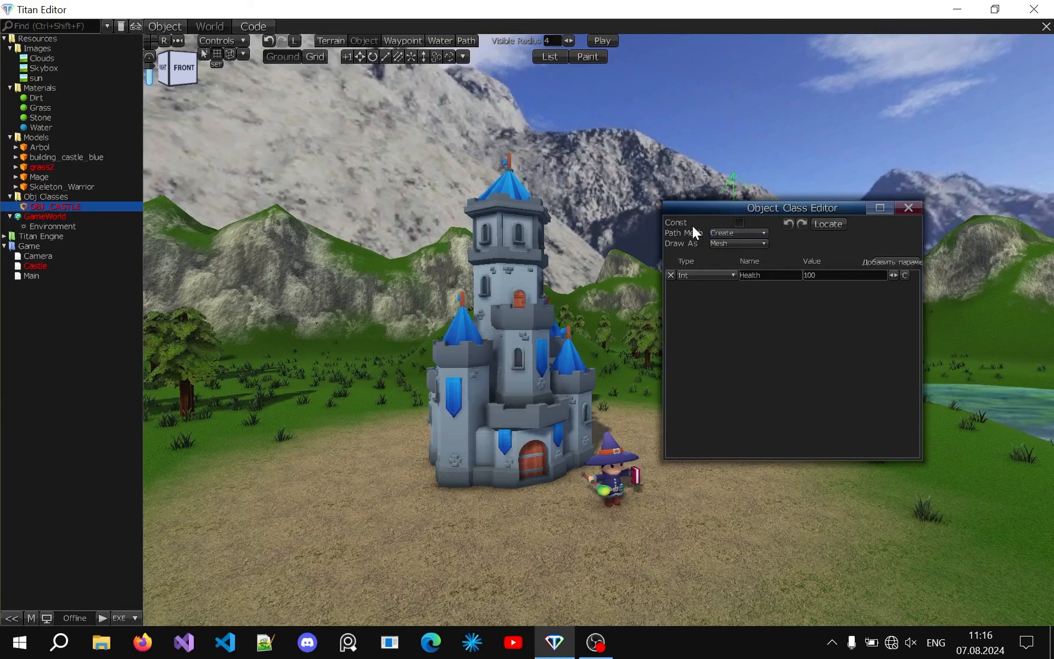
left_click(737, 243)
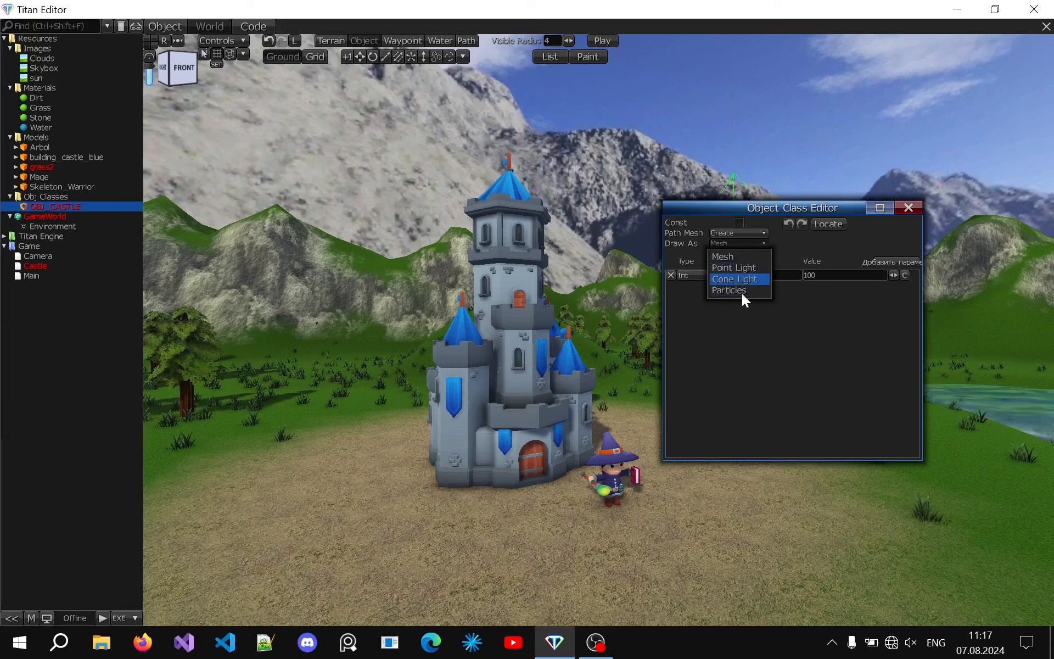
left_click(757, 243)
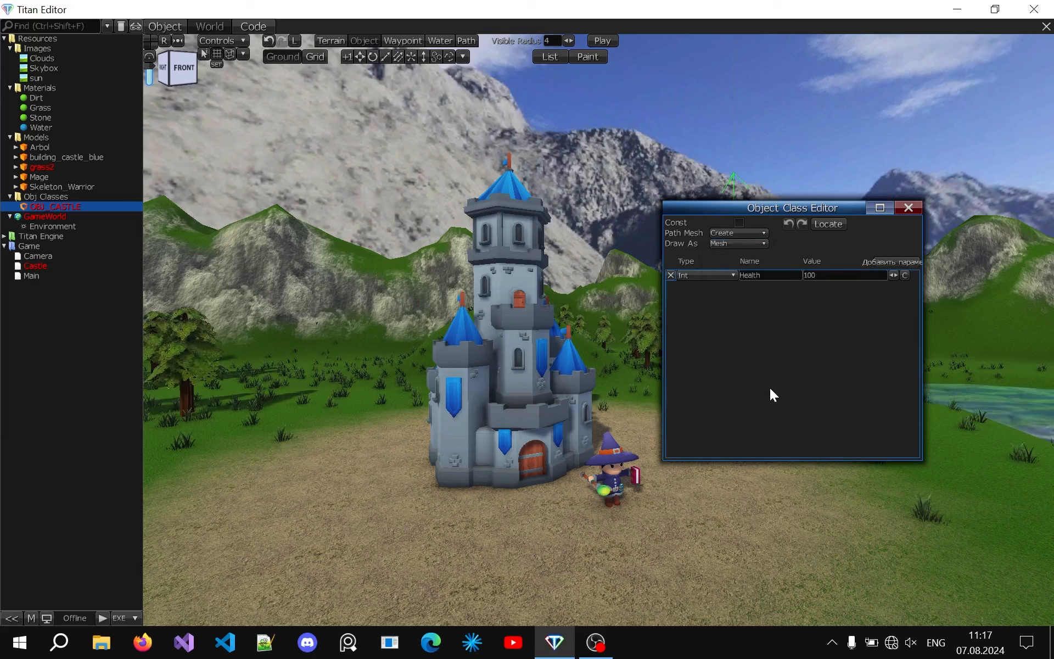
- Add a trial parameter to the OBJ_CASTLE class, review its type options, delete it and close the class editor
left_click(911, 262)
left_click(734, 275)
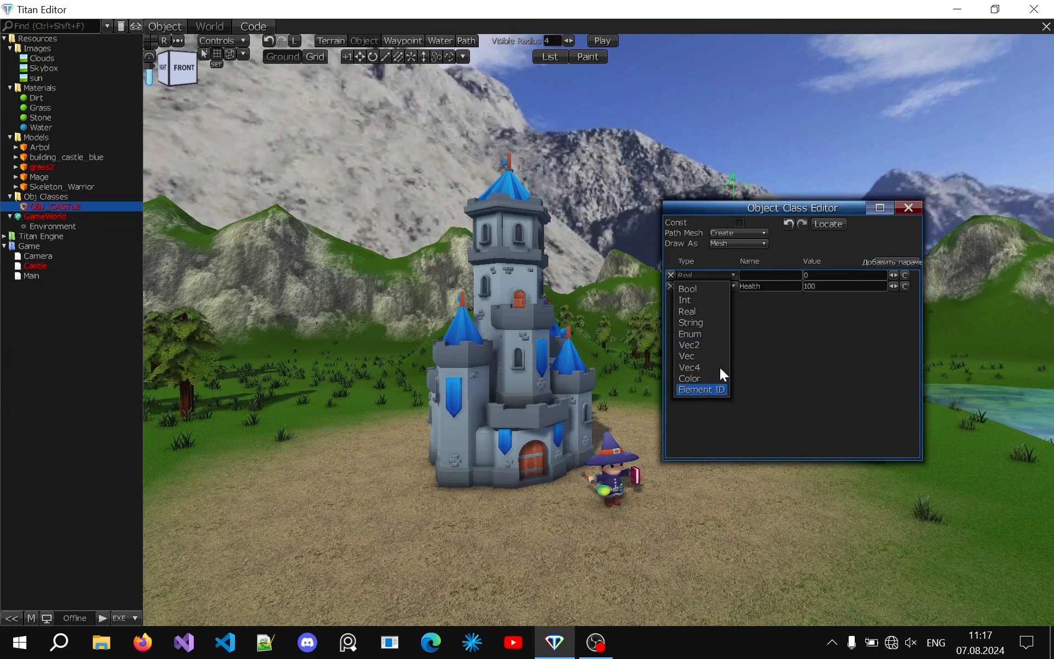
left_click(762, 275)
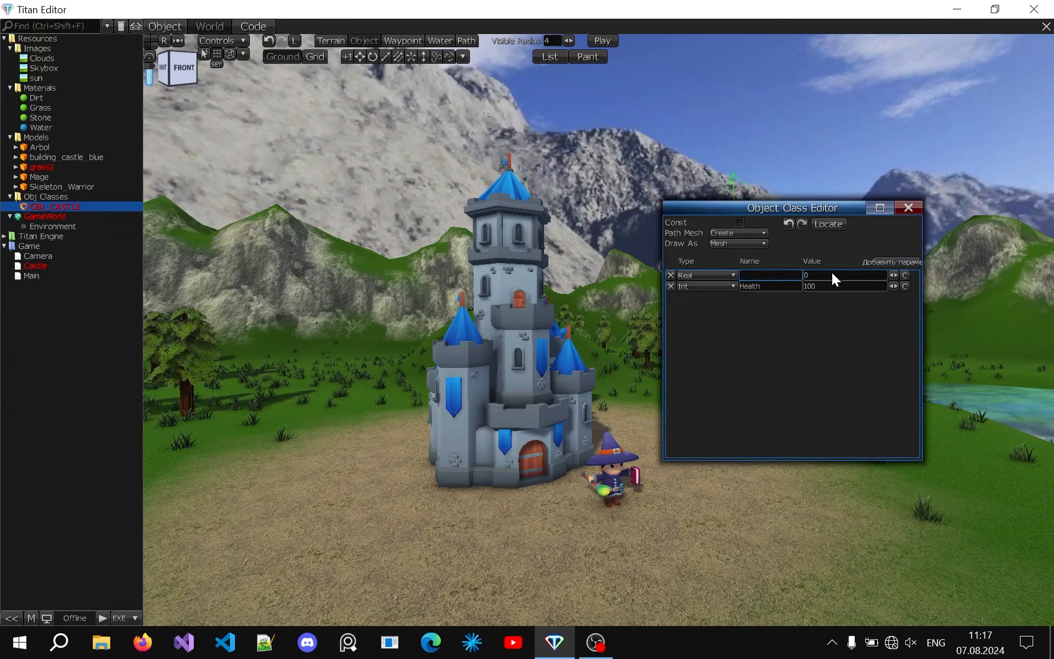
left_click(670, 275)
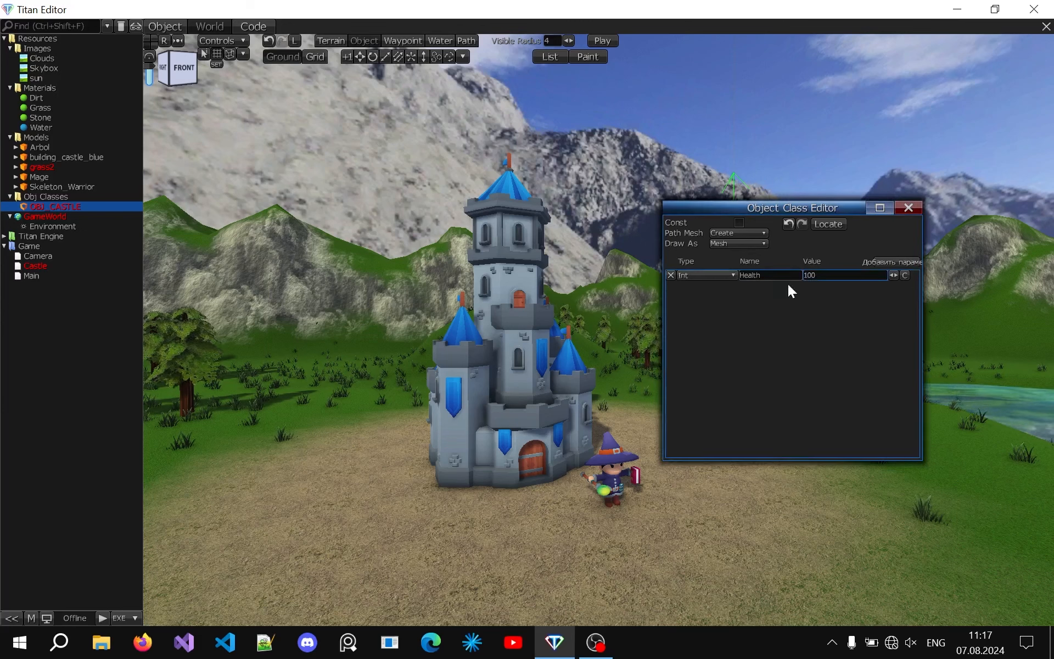
key("Escape")
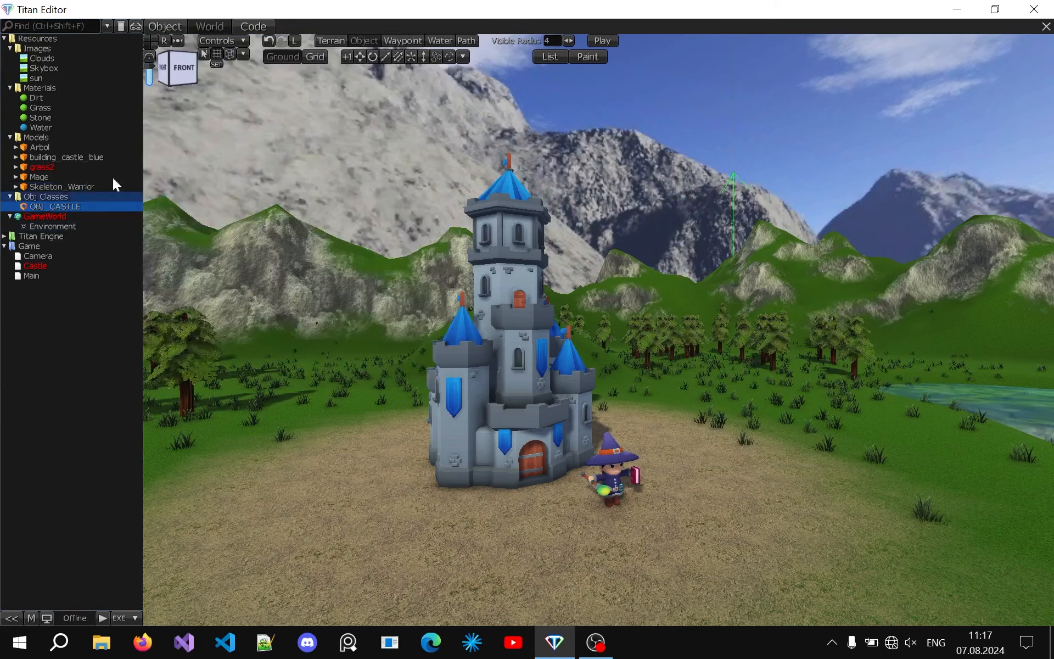
- Open the building_castle_blue model and assign it the OBJ_CASTLE class
left_click(66, 156)
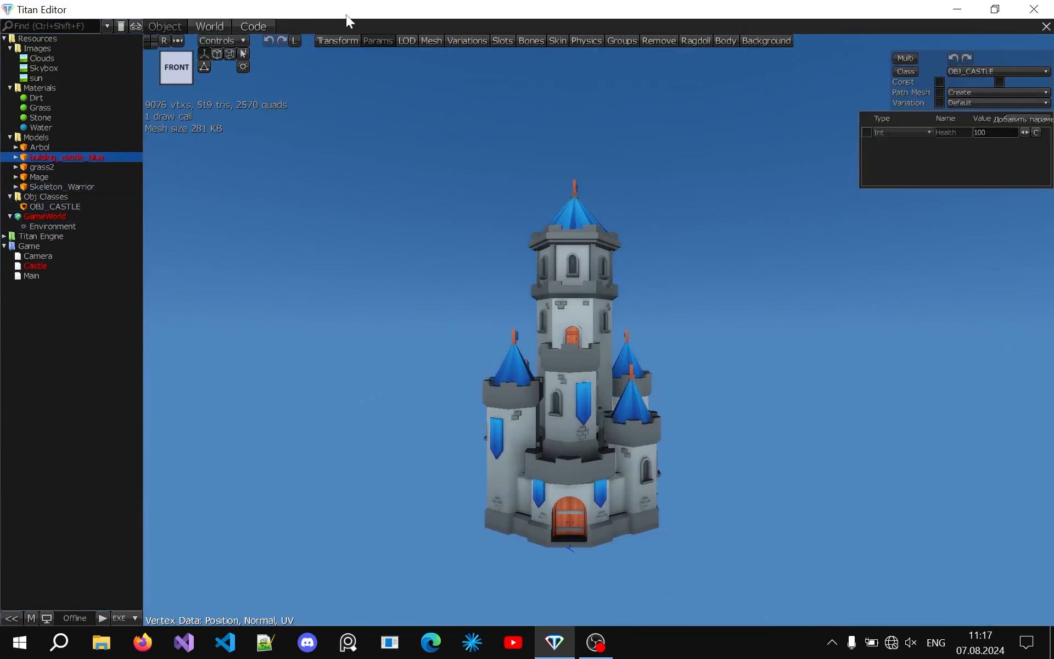
left_click(979, 75)
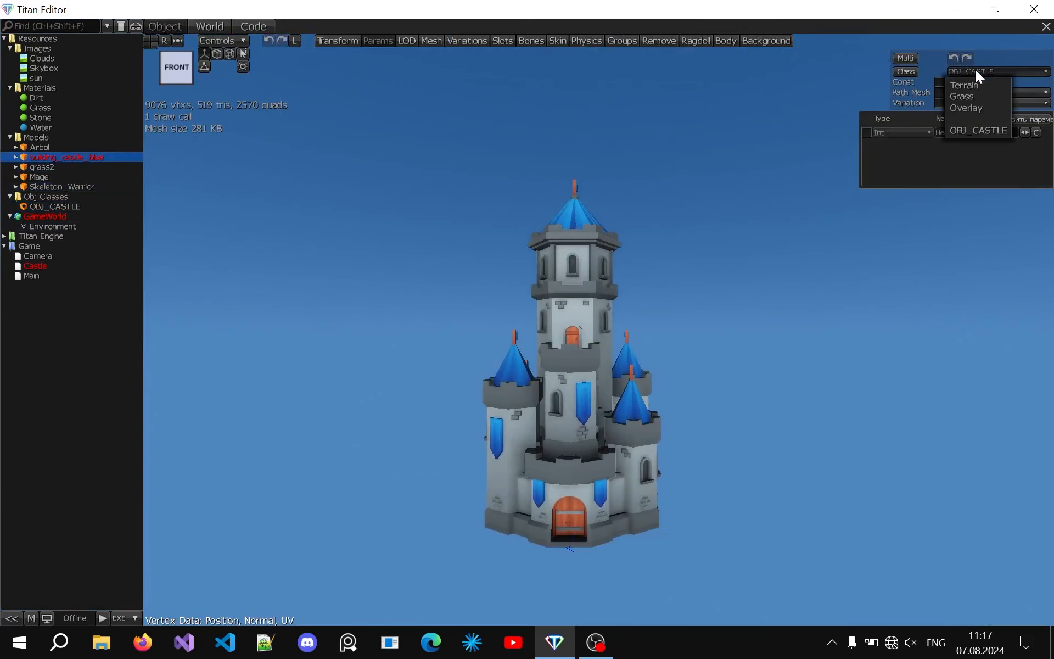
left_click(960, 131)
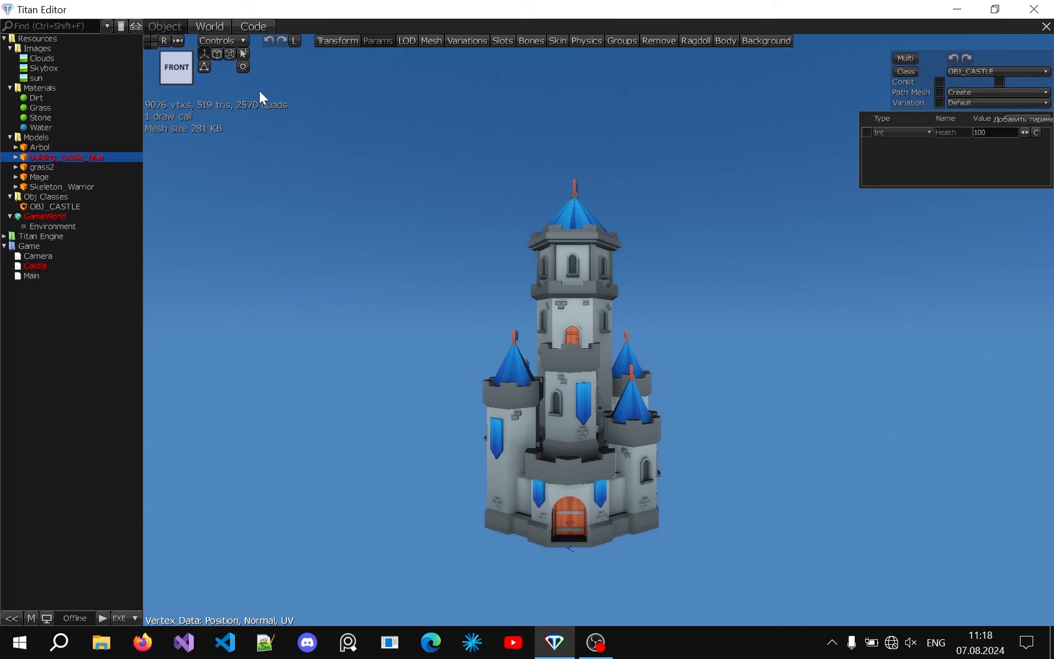
- Switch to the Castle script and examine the Castle class declaration with its Game.Static base class
left_click(254, 27)
left_click_drag(208, 65, 234, 66)
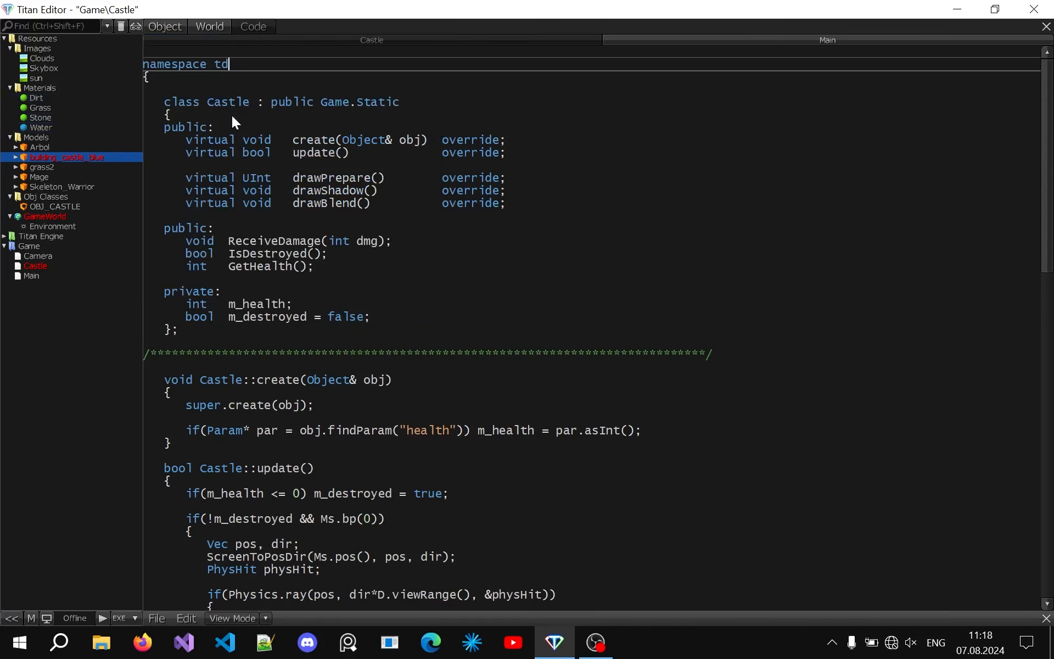
left_click_drag(165, 102, 252, 102)
left_click(266, 110)
left_click(264, 101)
left_click_drag(374, 100, 410, 103)
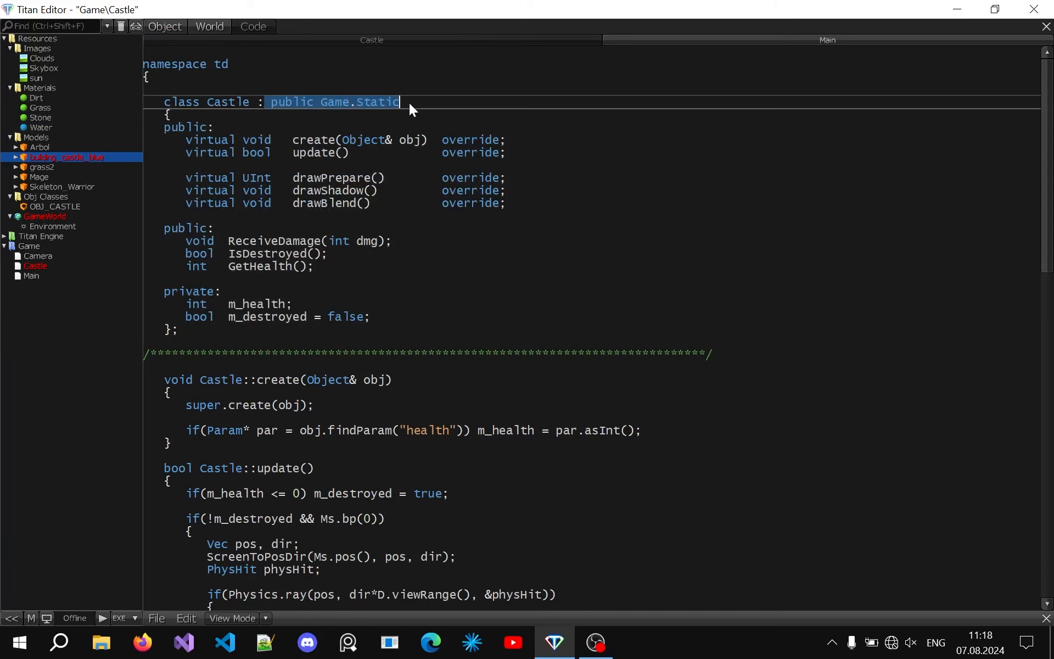
left_click(410, 104)
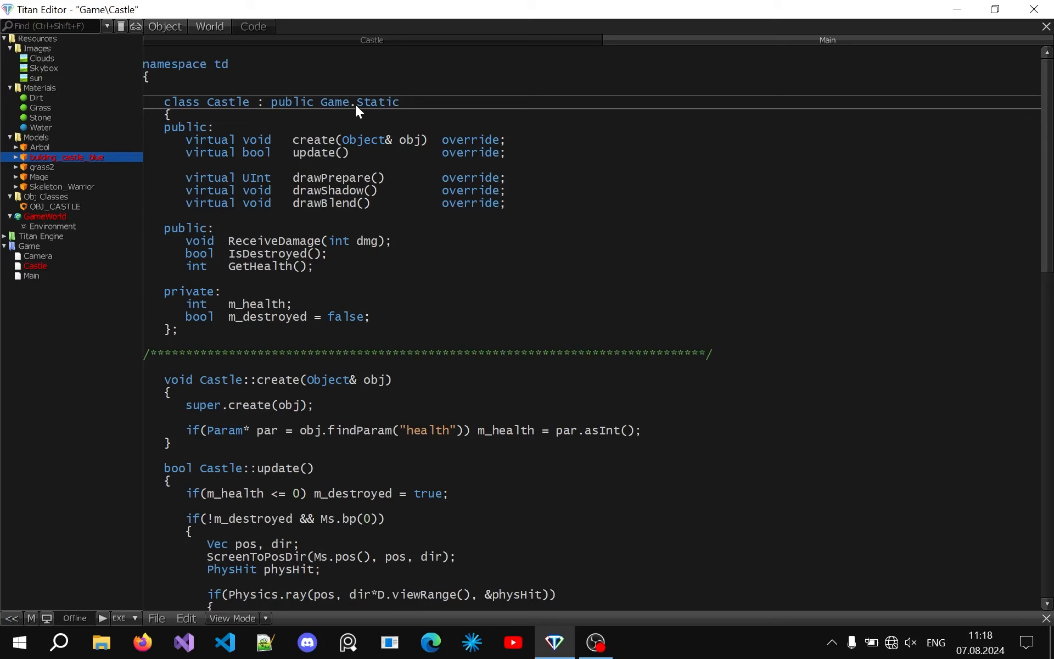
left_click_drag(357, 103, 444, 110)
left_click(313, 131)
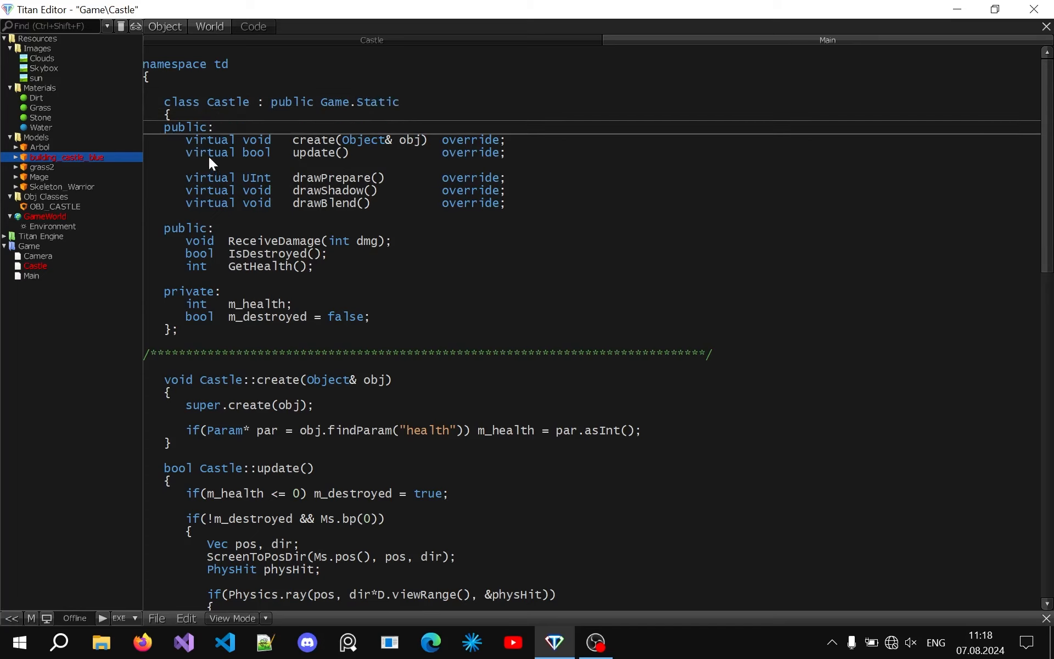
- Open the definition of the Static base class and read its usage description
left_click(379, 103, "ctrl")
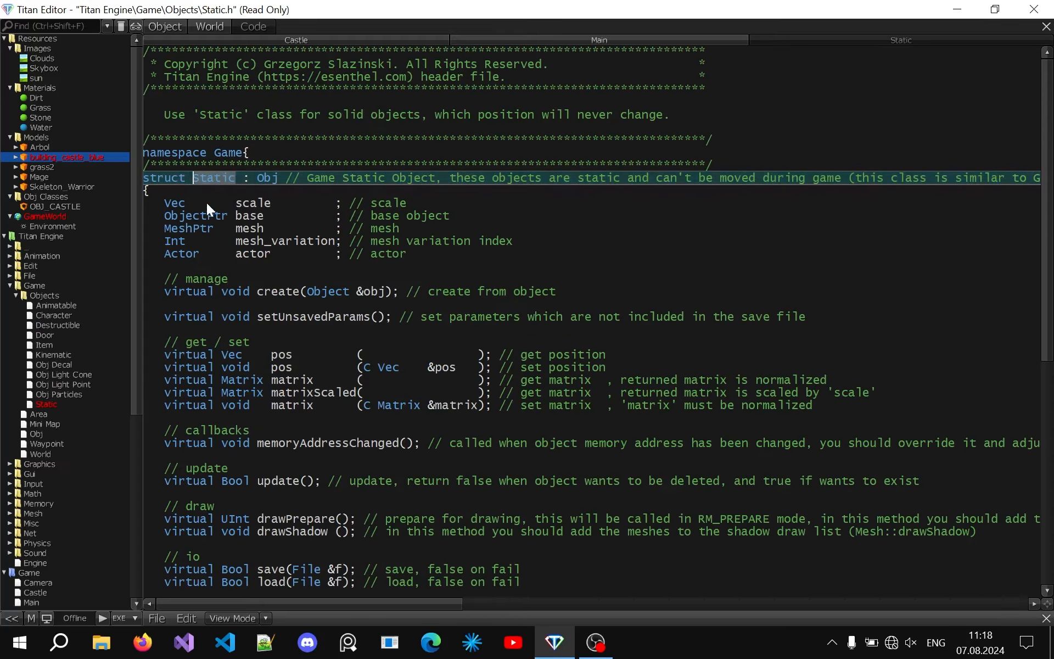
left_click_drag(257, 115, 365, 114)
left_click_drag(435, 114, 699, 117)
left_click(303, 144)
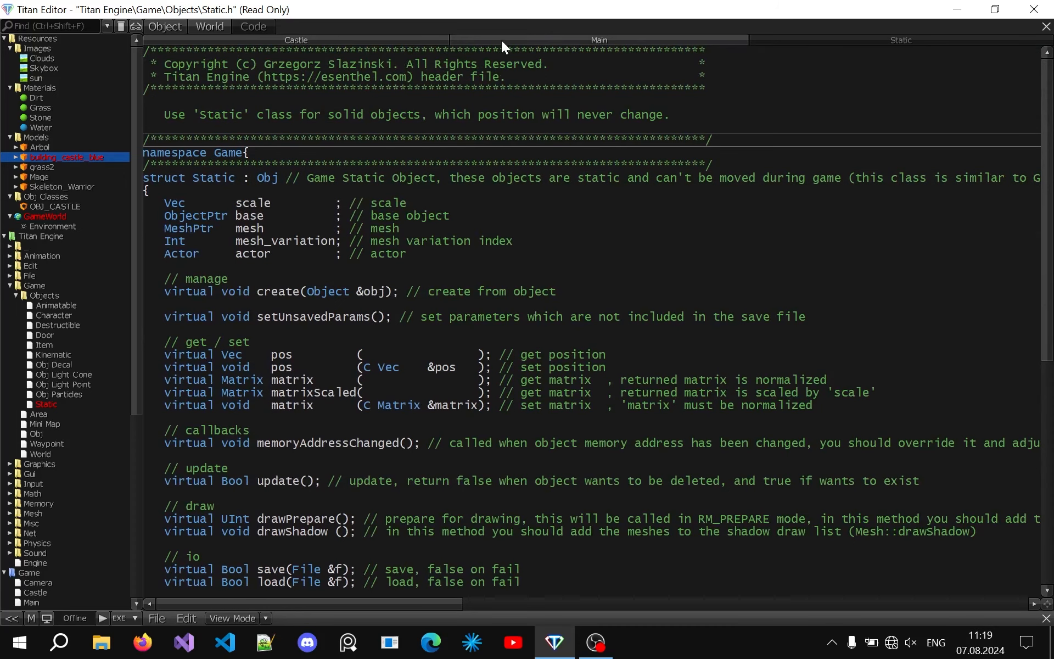
- Preview the Kinematic, Item, Door, Destructible and Character headers among the engine's game object classes
left_click(53, 355)
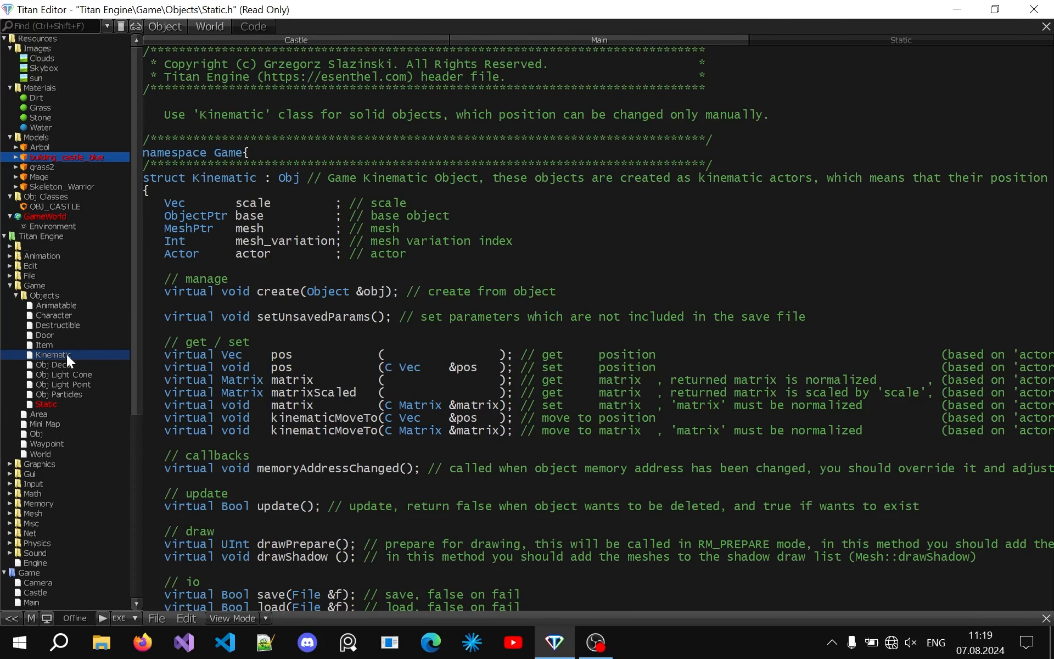
left_click(74, 346)
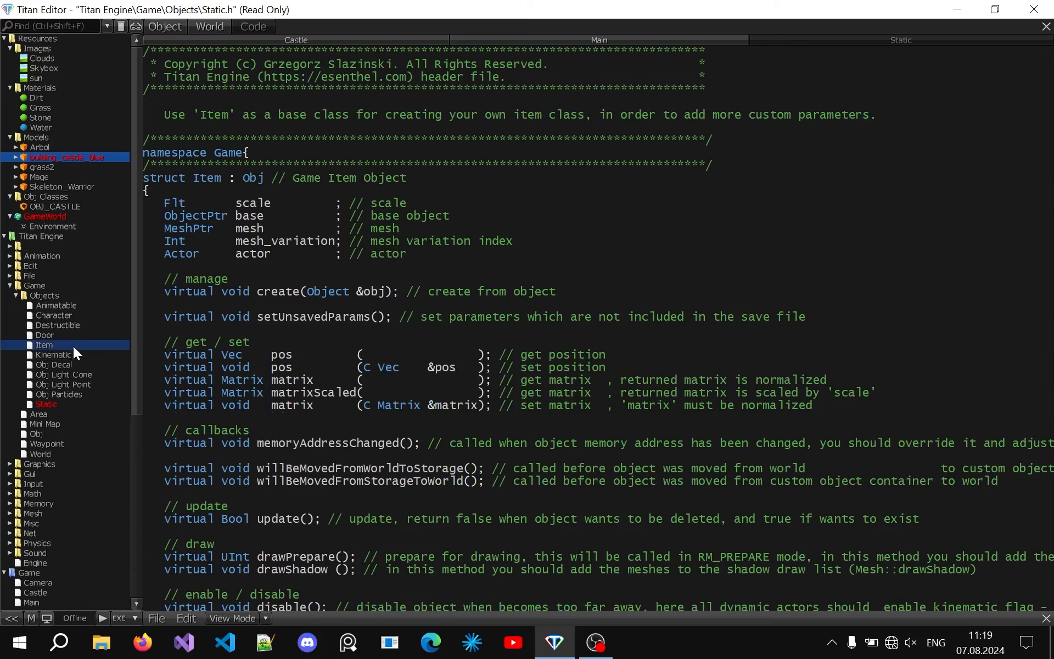
left_click(74, 337)
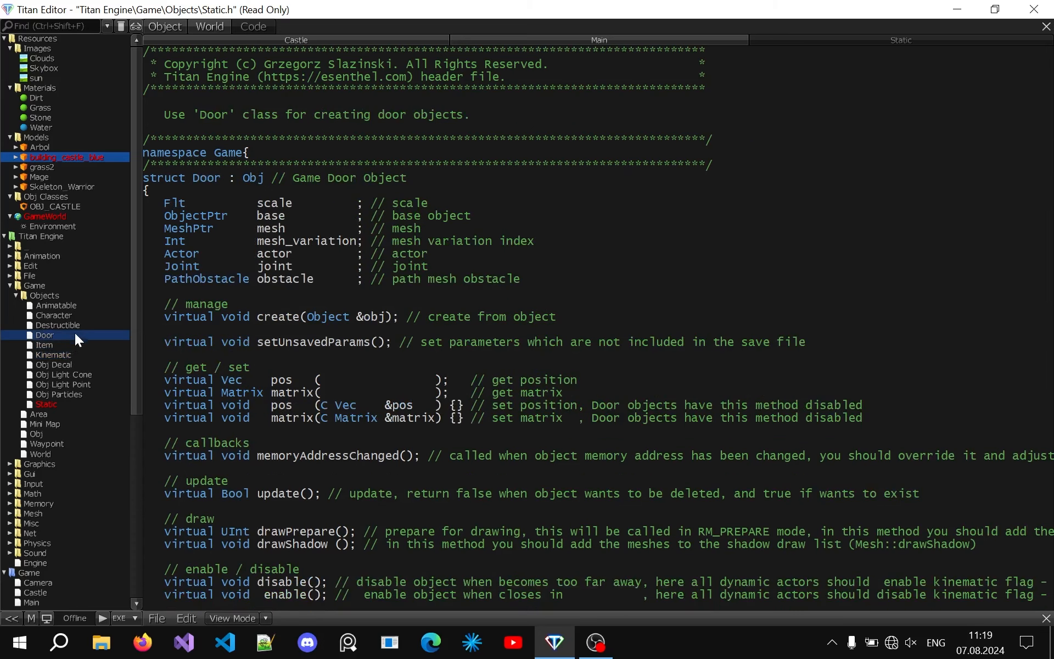
left_click(77, 325)
left_click(79, 317)
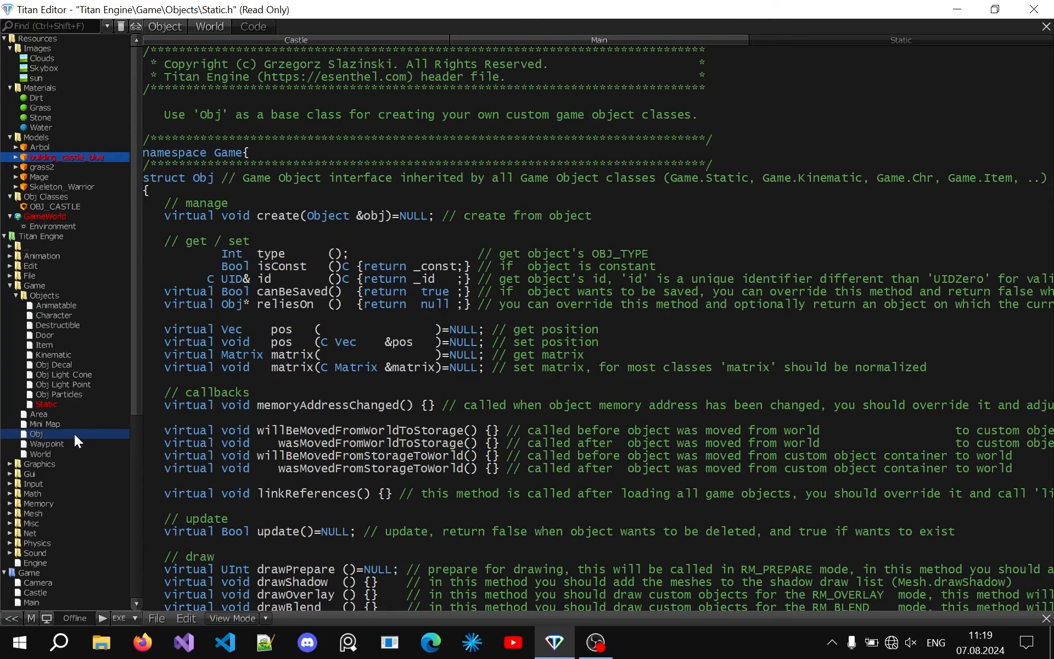
- Open the engine's Obj header and examine its base class description, struct declaration and create method
left_click(74, 434)
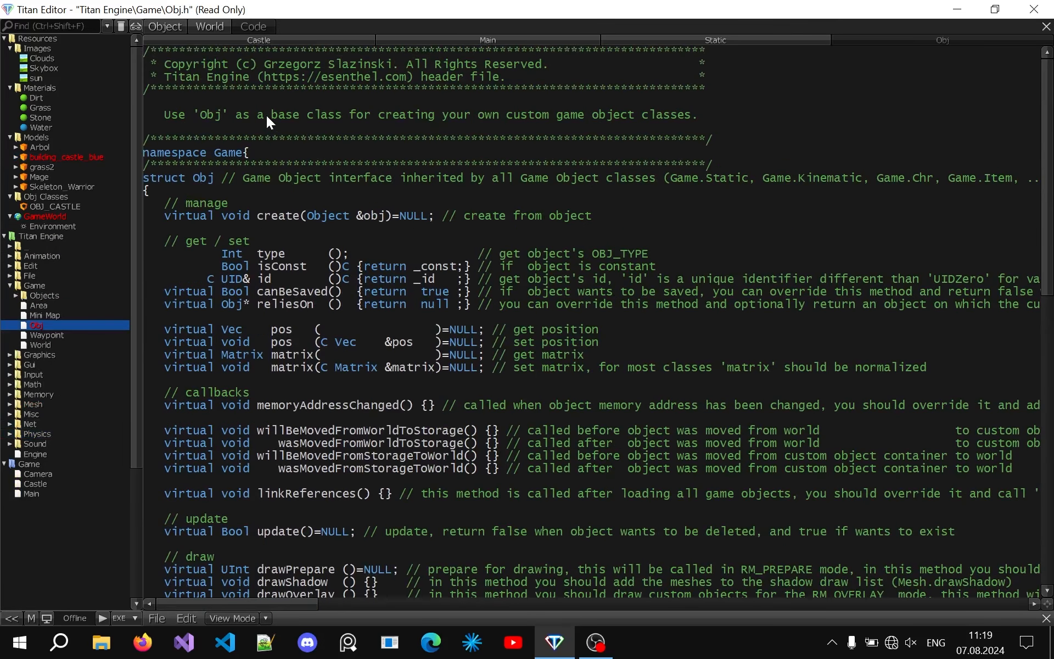
left_click_drag(266, 116, 332, 114)
left_click(434, 152)
left_click(286, 138)
double_click(215, 177)
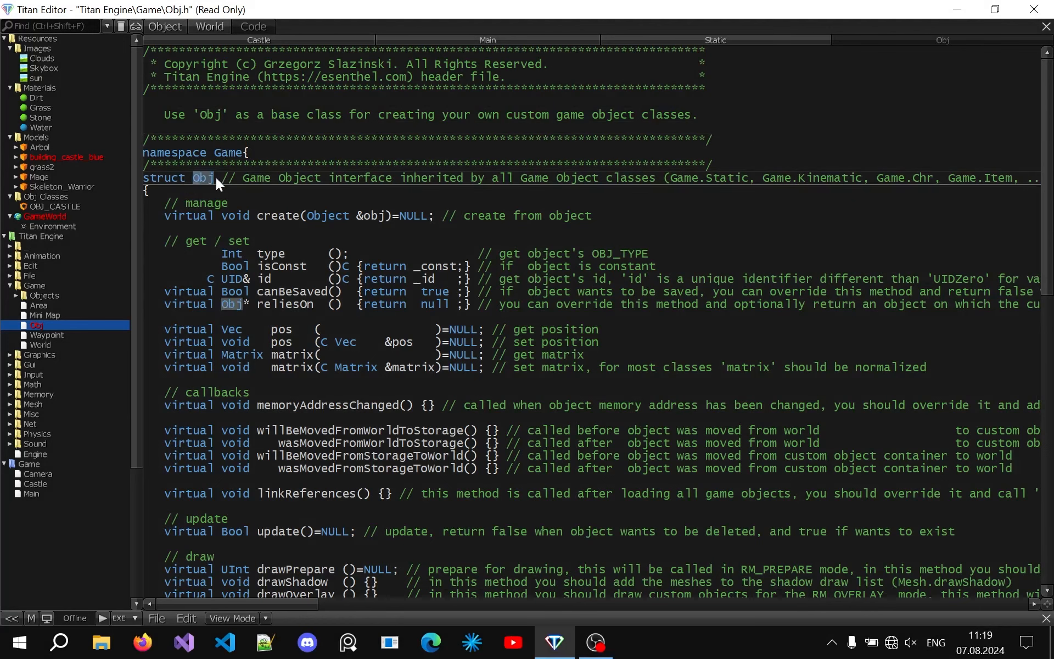
left_click(219, 189)
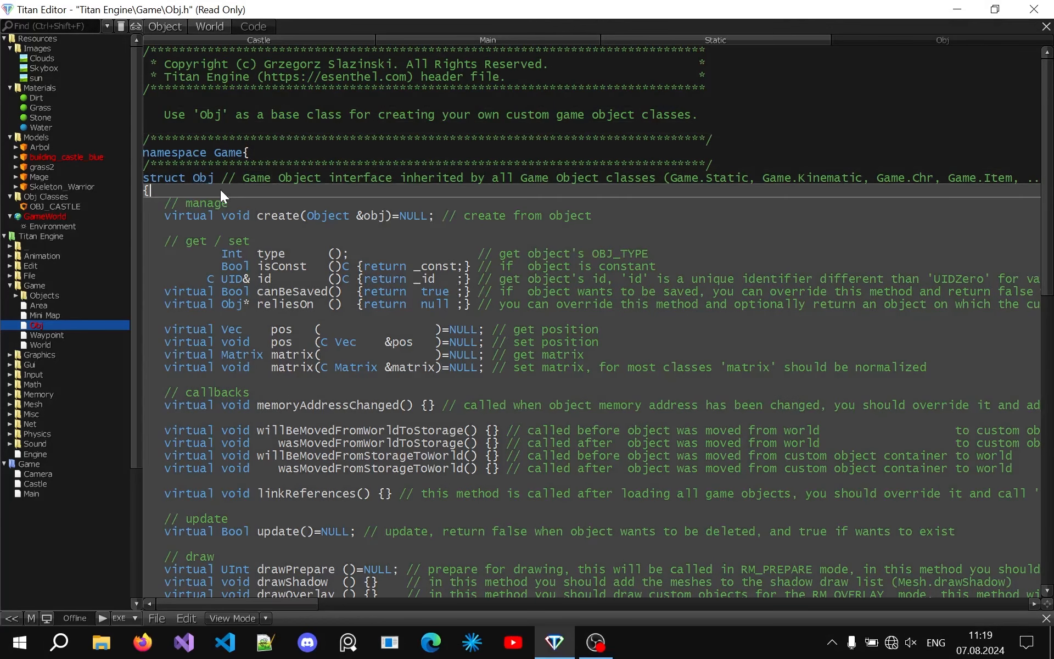
left_click(163, 213)
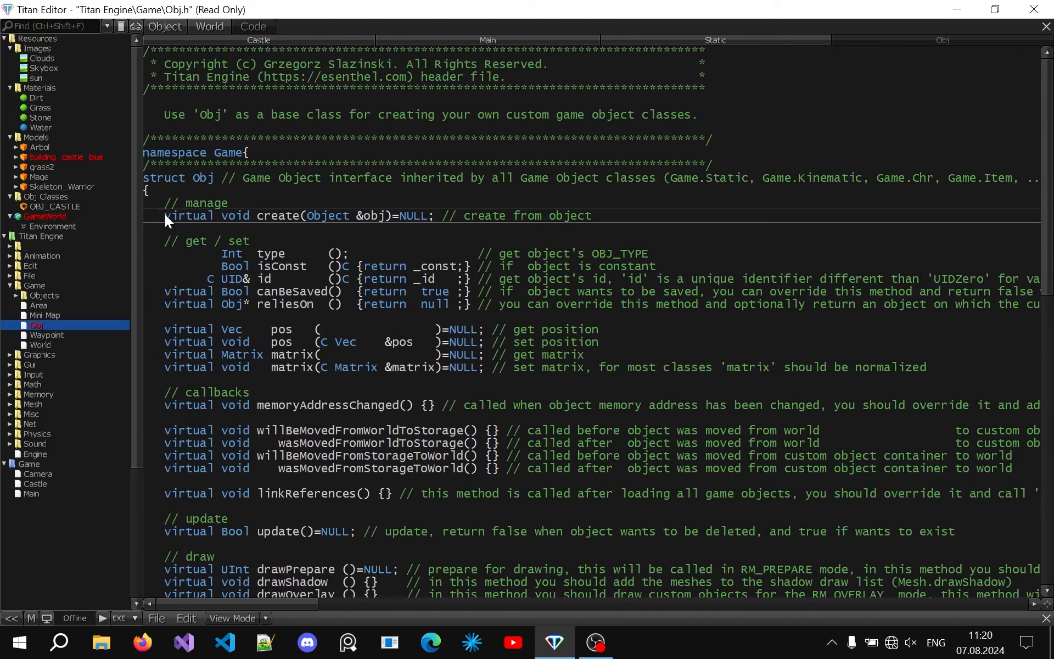
left_click(430, 232)
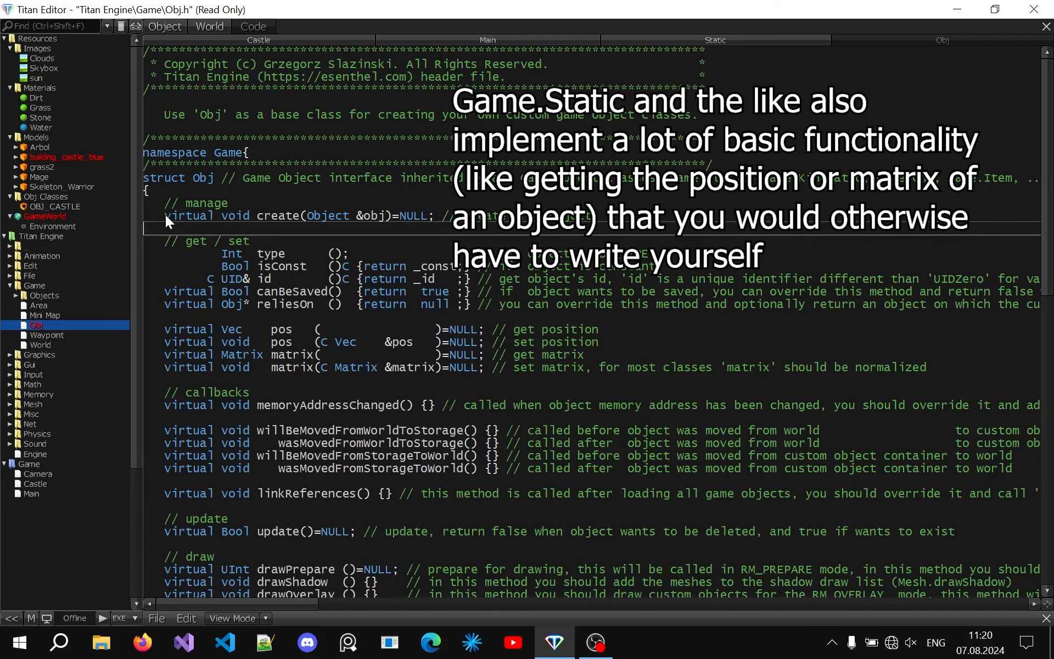
- Reopen the Game.Static definition from the Castle class declaration and examine its create and update methods
left_click(374, 41)
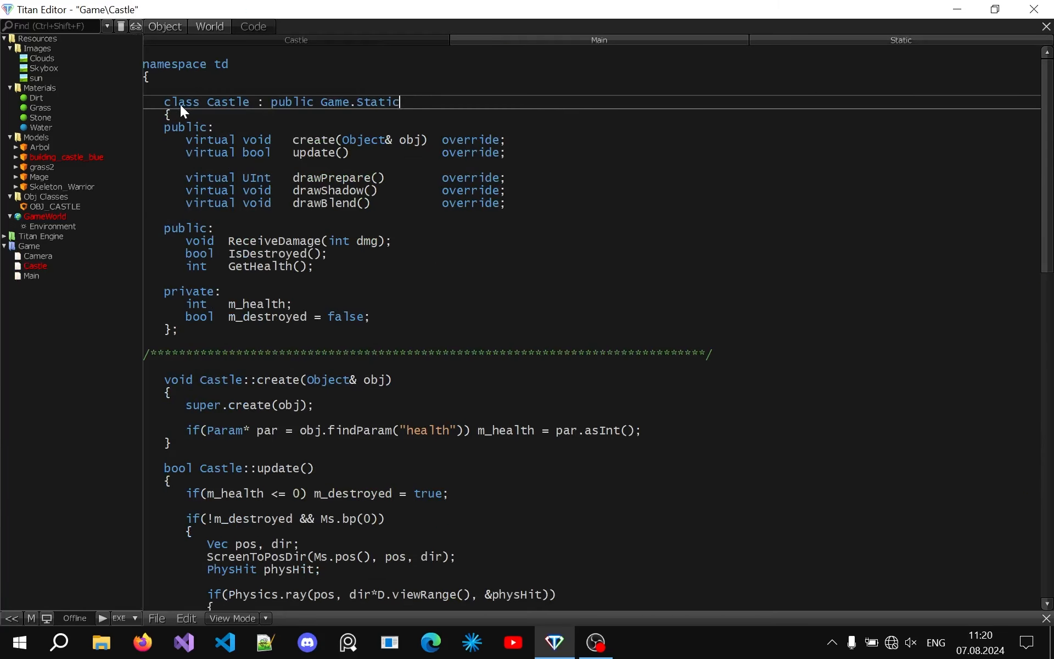
left_click_drag(319, 110, 416, 107)
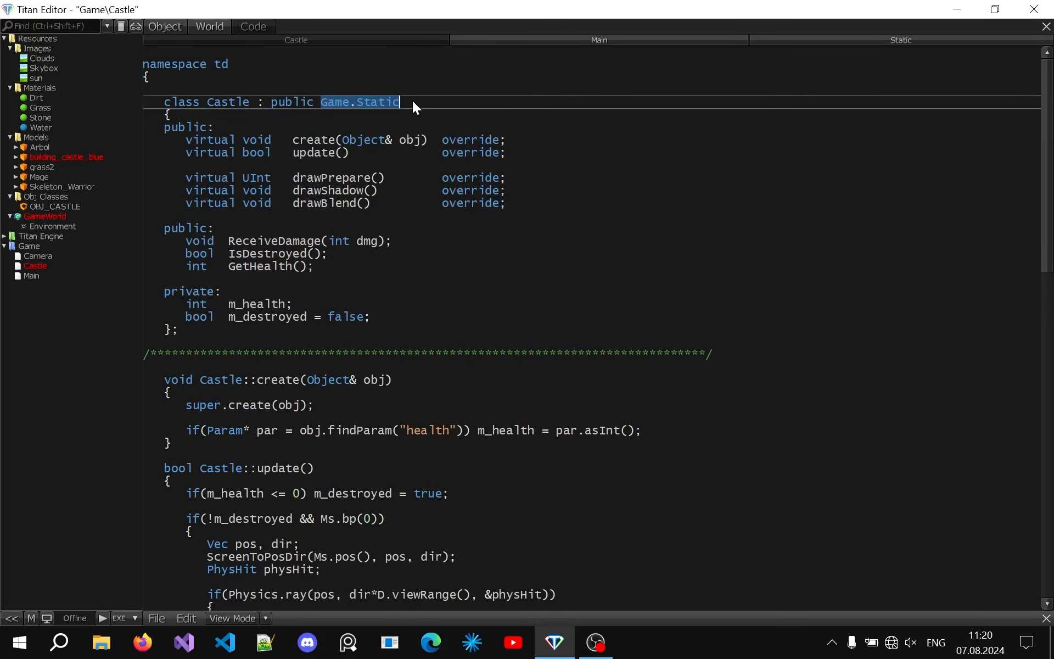
left_click(431, 107)
left_click(387, 101, "ctrl")
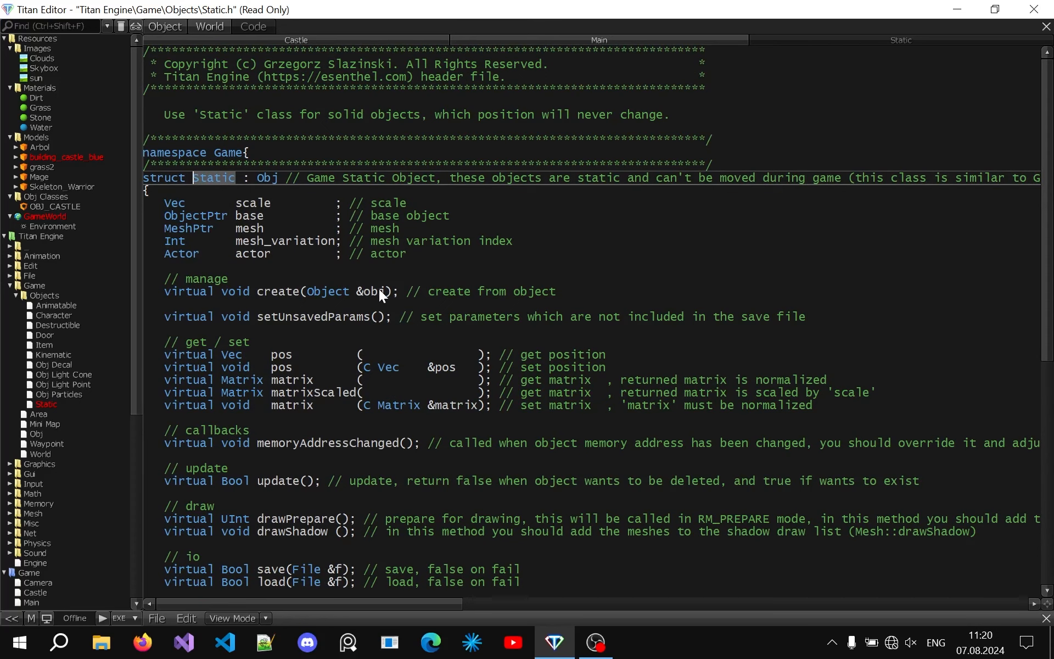
scroll(415, 315, "down", 5)
scroll(415, 316, "up", 3)
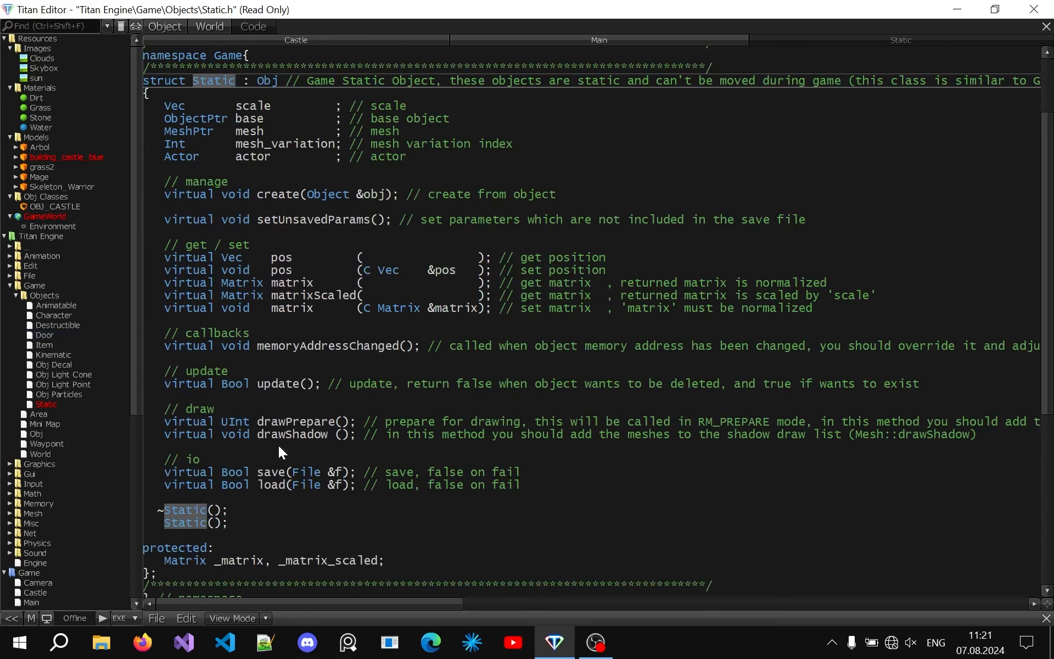
left_click_drag(164, 194, 416, 191)
left_click(392, 203)
left_click_drag(174, 382, 334, 384)
left_click(333, 393)
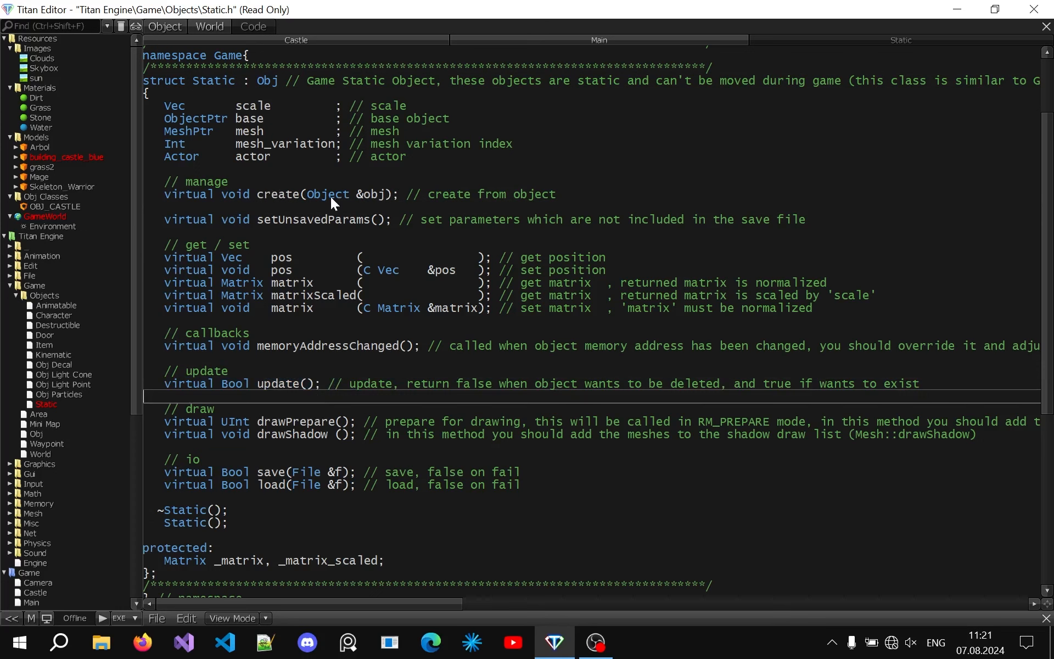
- Examine the Object type passed to Static's create method and view the matching OBJ_CASTLE object class
scroll(330, 196, "up", 3)
left_click_drag(309, 290, 347, 297)
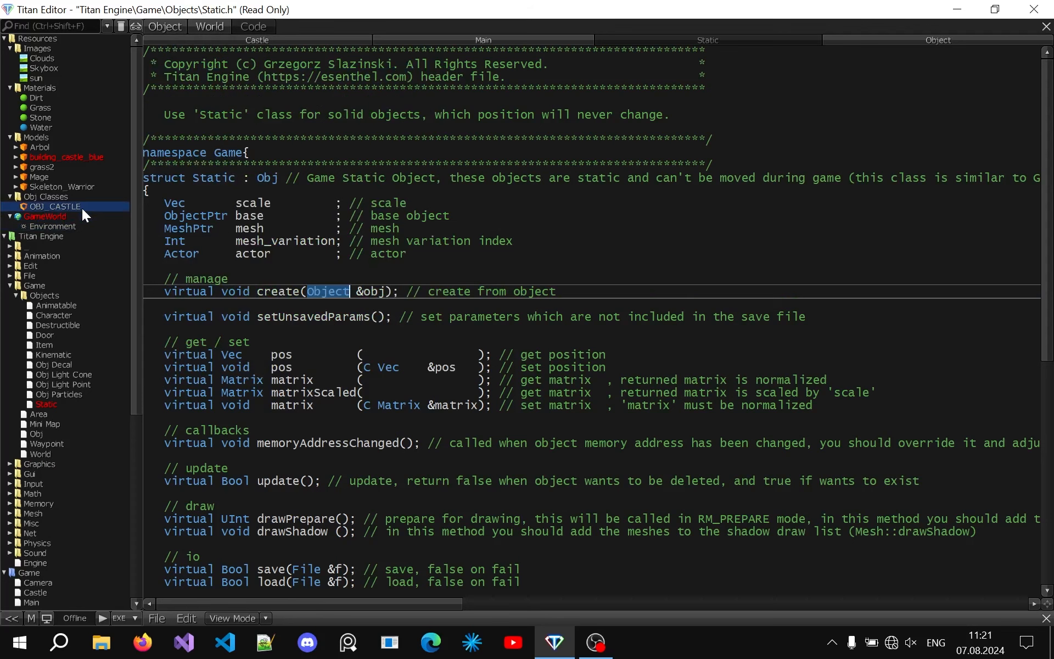
left_click(82, 208)
left_click(908, 210)
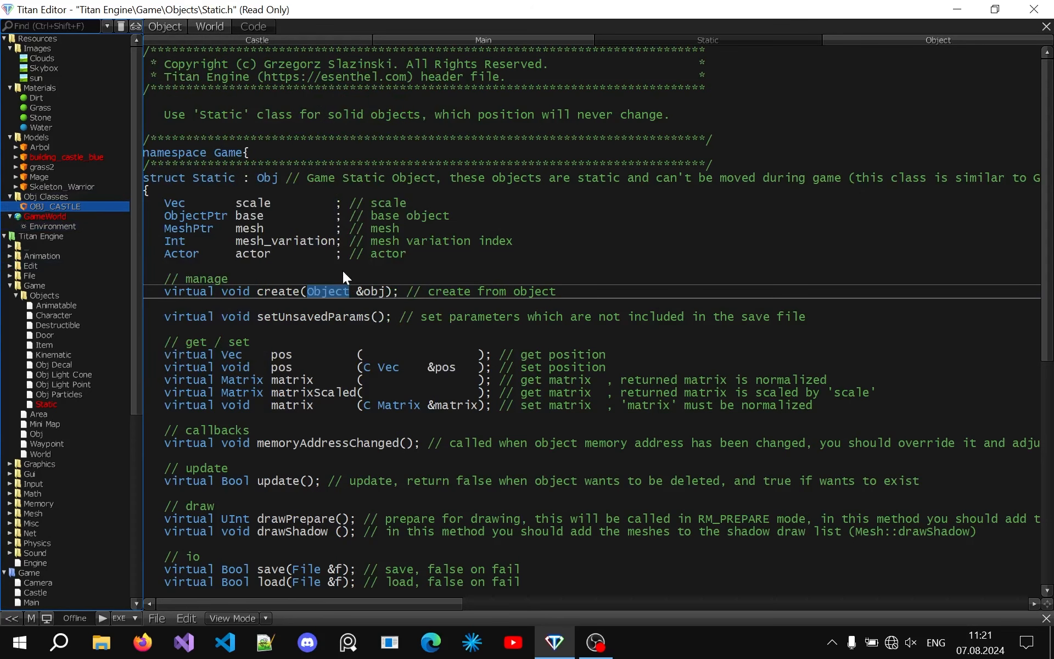
- Read the update method's declaration and its return-value comment in the Static class
scroll(307, 258, "down", 7)
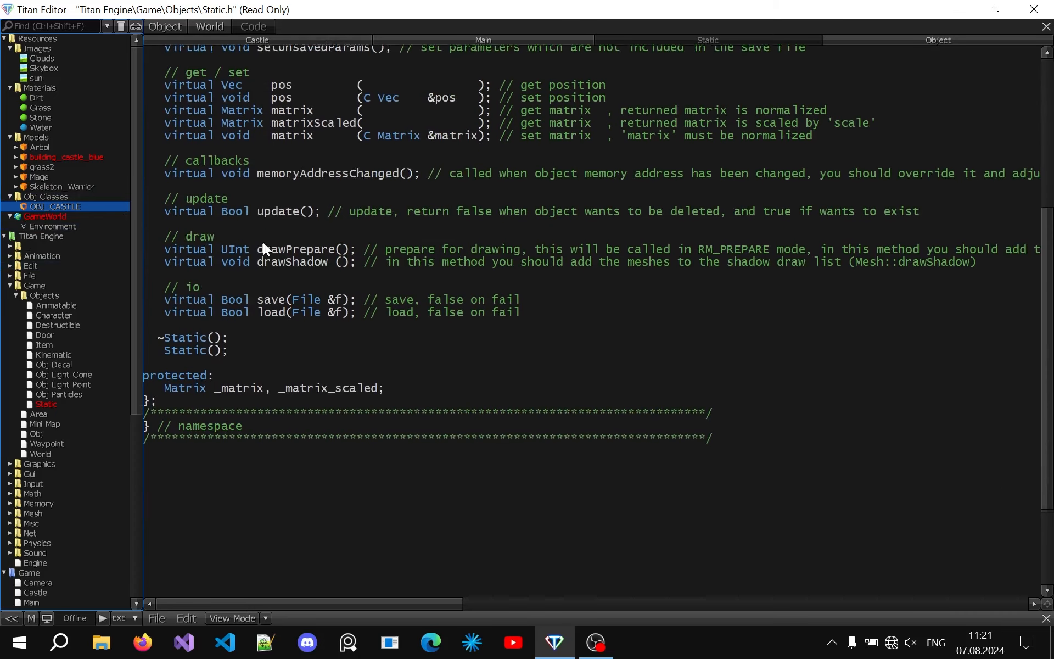
left_click_drag(256, 206, 321, 206)
left_click(321, 206)
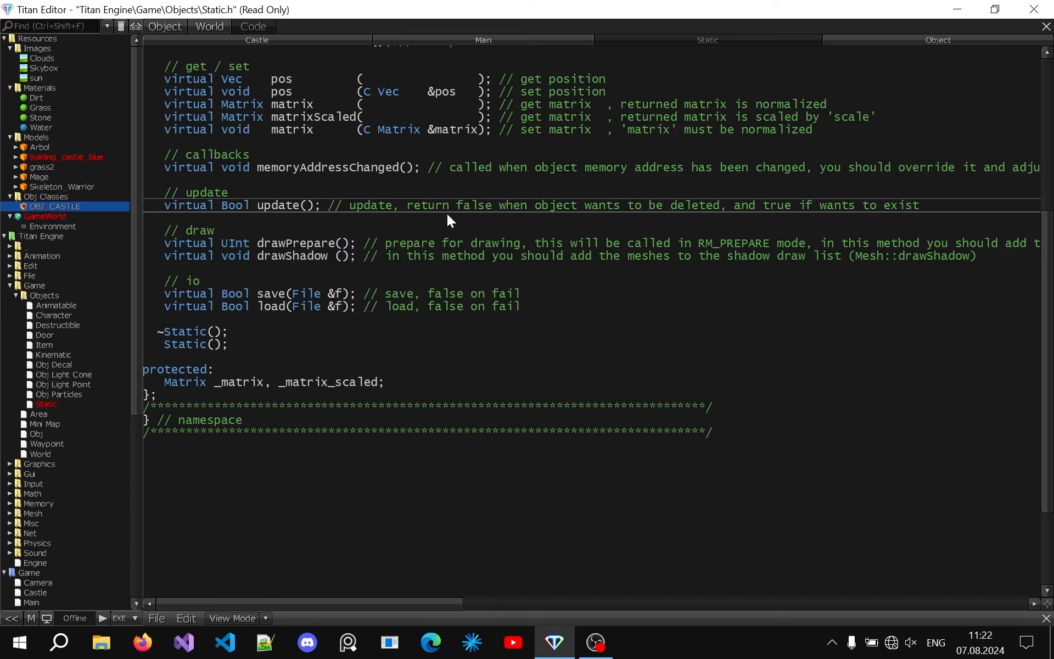
left_click(491, 219)
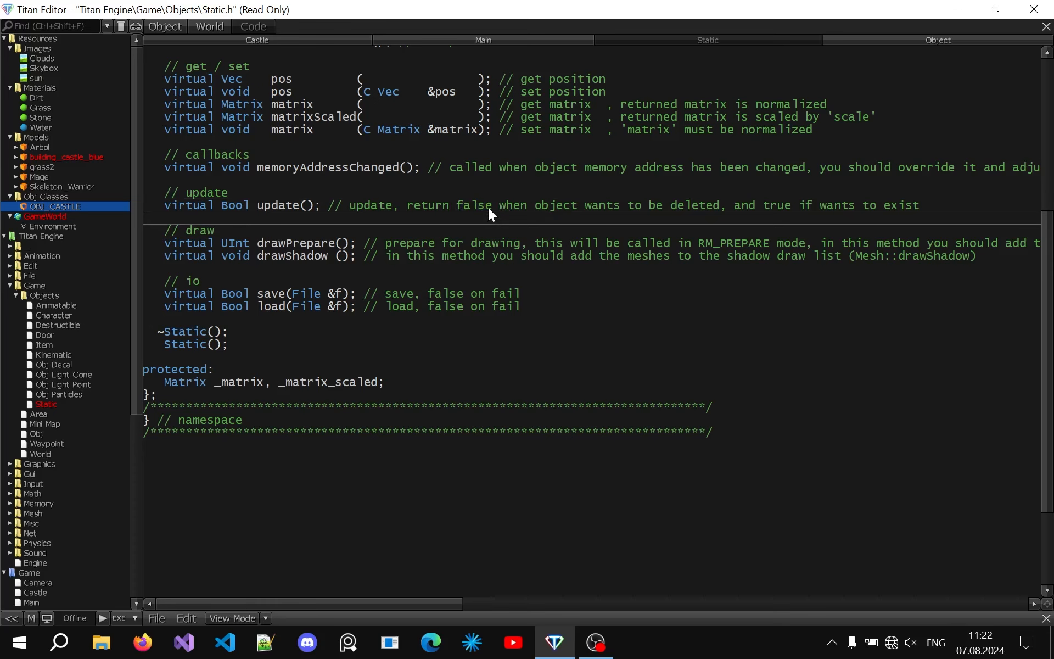
scroll(488, 207, "up", 7)
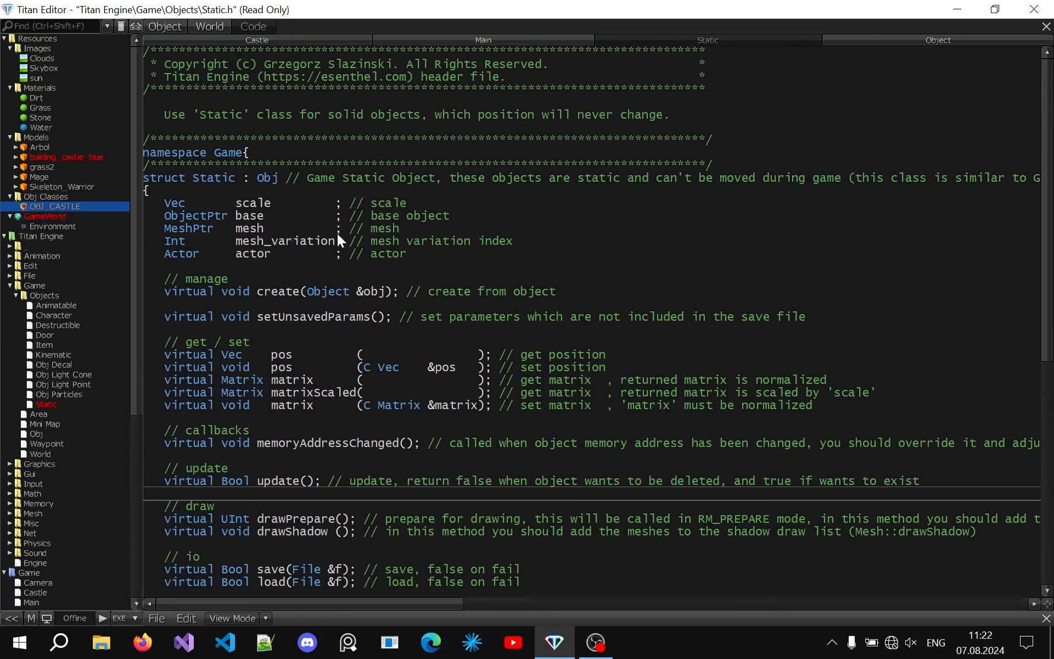
- Return to the Castle script and examine its overridden methods, damage functions, and the m_destroyed and m_health members
key("ctrl+Tab")
left_click_drag(184, 141, 522, 154)
left_click_drag(187, 176, 509, 206)
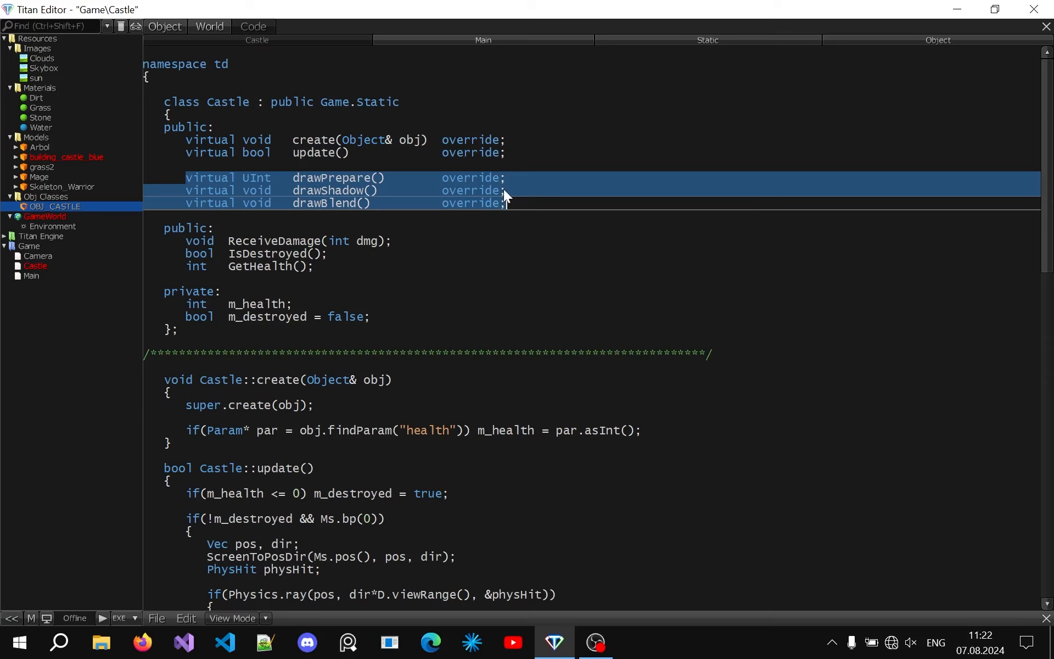
mouse_move(186, 241)
left_mouse_down()
mouse_move(377, 242)
mouse_move(402, 227)
mouse_move(404, 240)
left_mouse_up()
left_click_drag(184, 256, 229, 258)
double_click(275, 252)
double_click(276, 318)
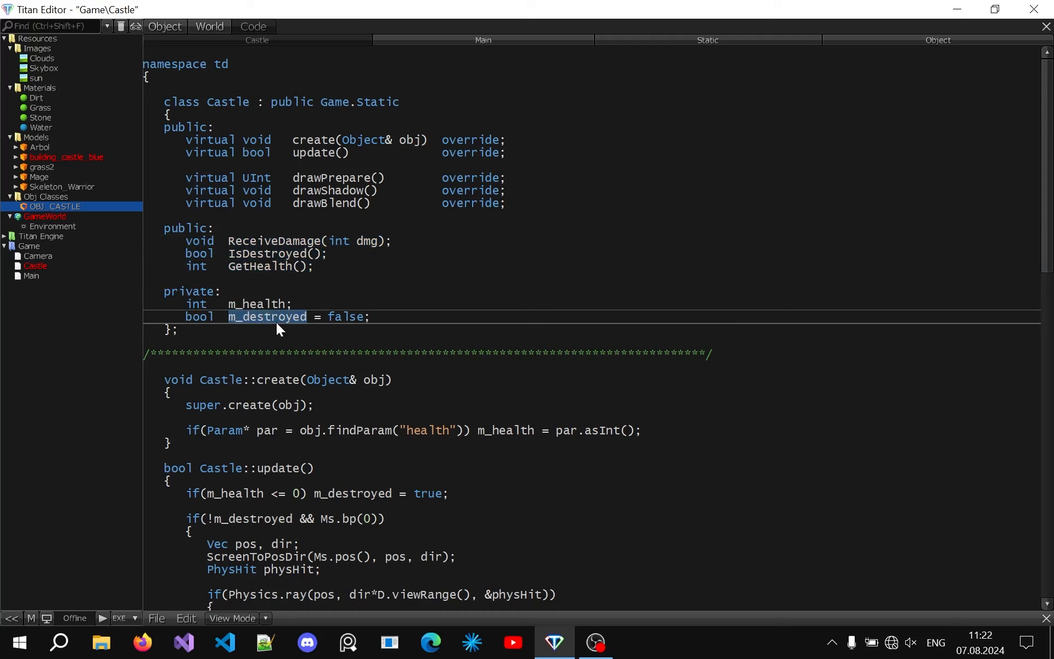
double_click(262, 305)
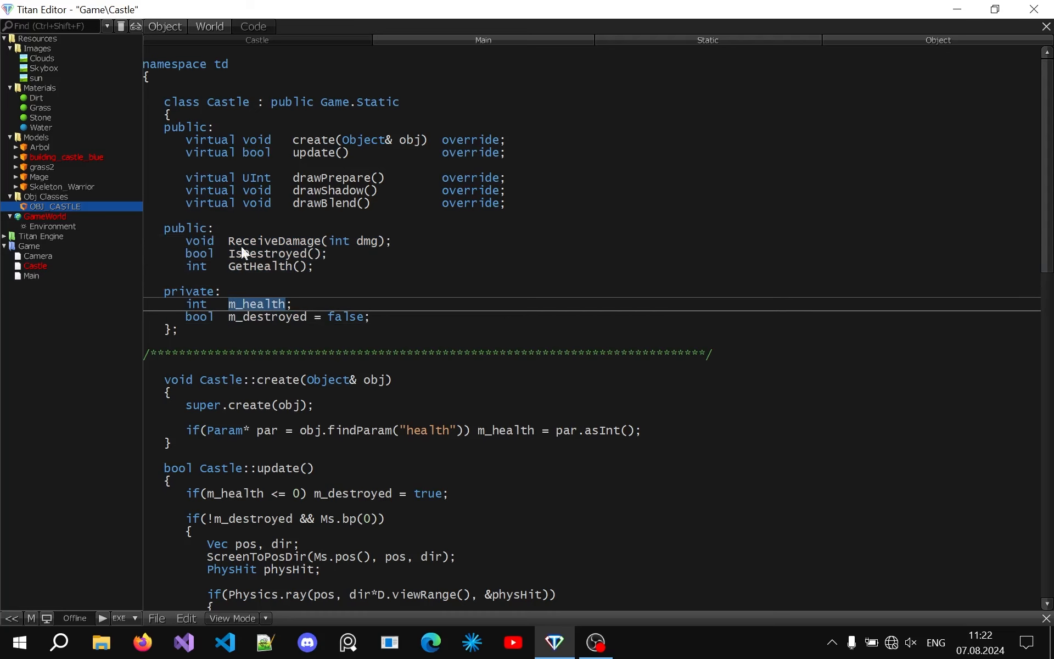
- Examine the Castle::create implementation and its super.create call with the obj argument
scroll(158, 402, "down", 7)
left_click_drag(179, 82, 240, 173)
double_click(218, 123)
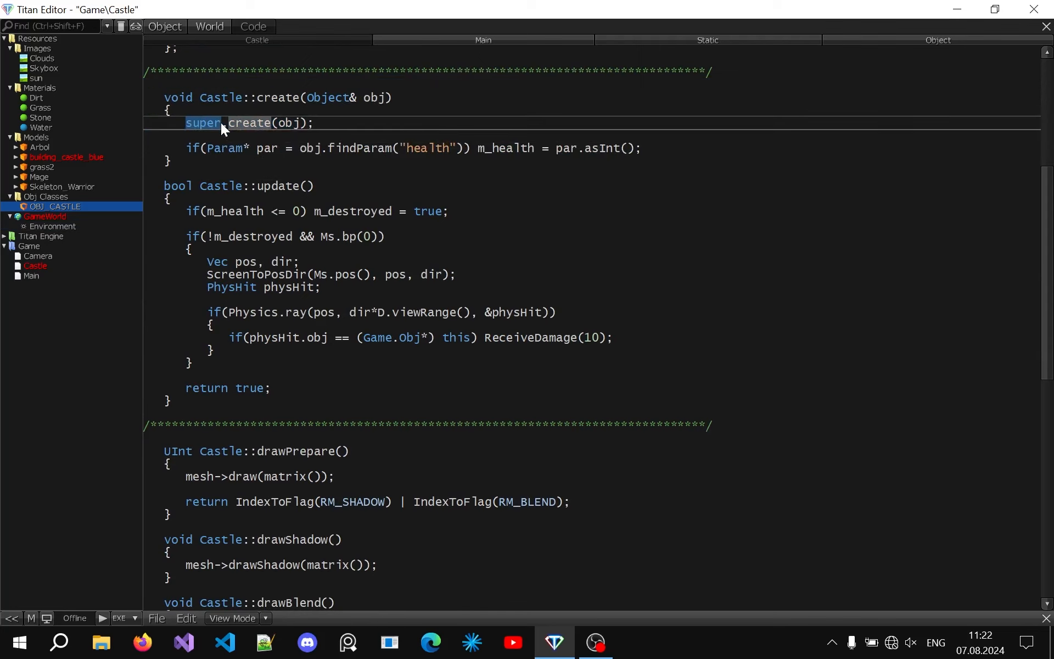
left_click(330, 123)
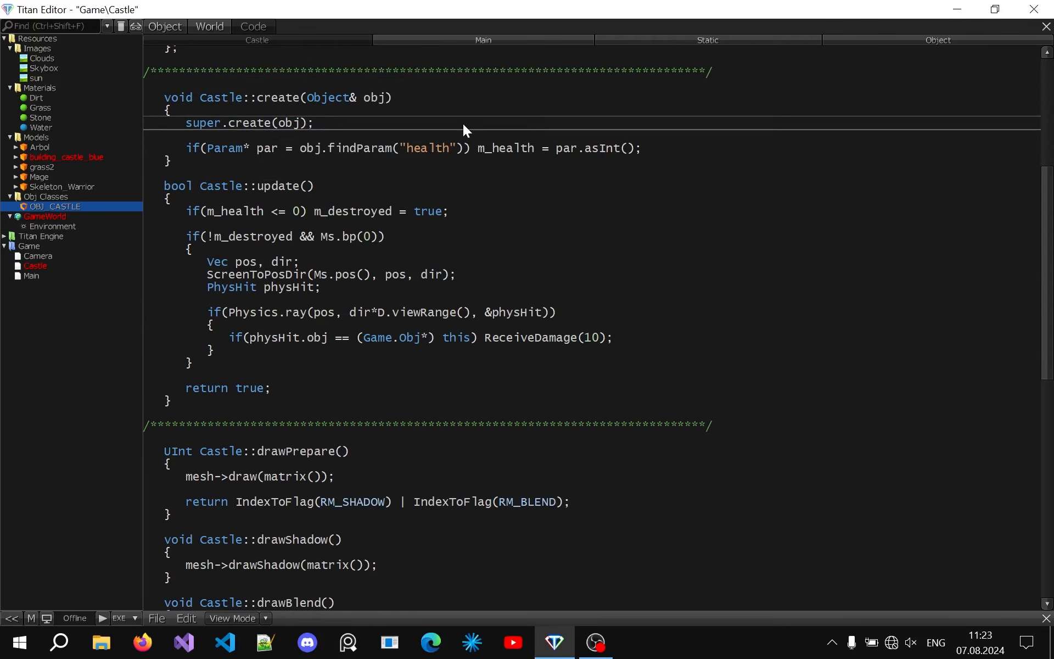
scroll(463, 124, "up", 3)
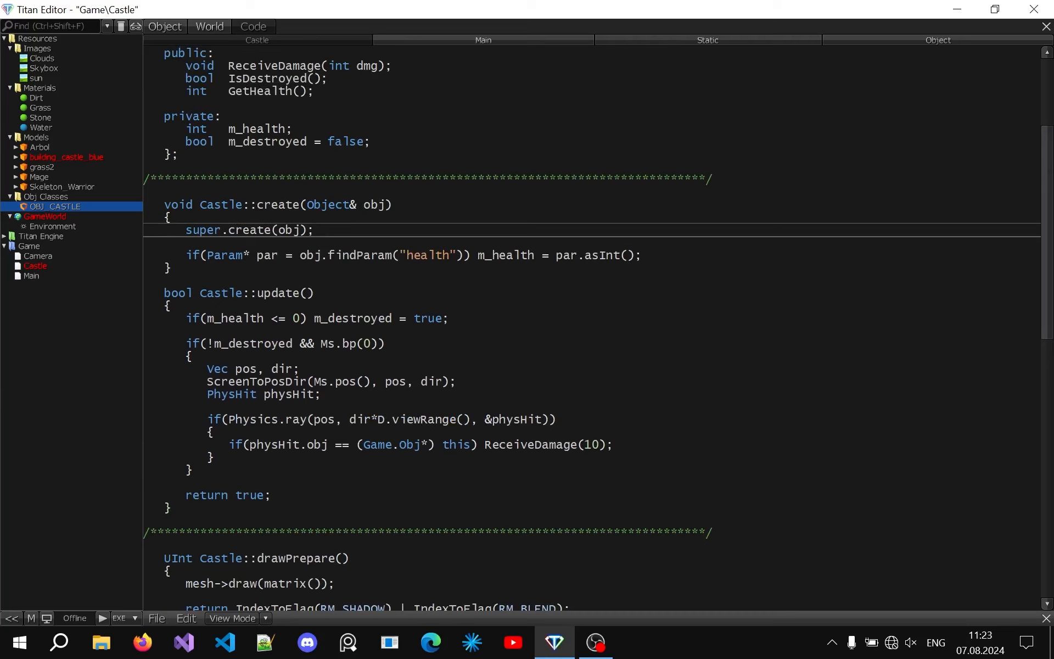
left_click(300, 232)
left_click(339, 229)
left_click(282, 231)
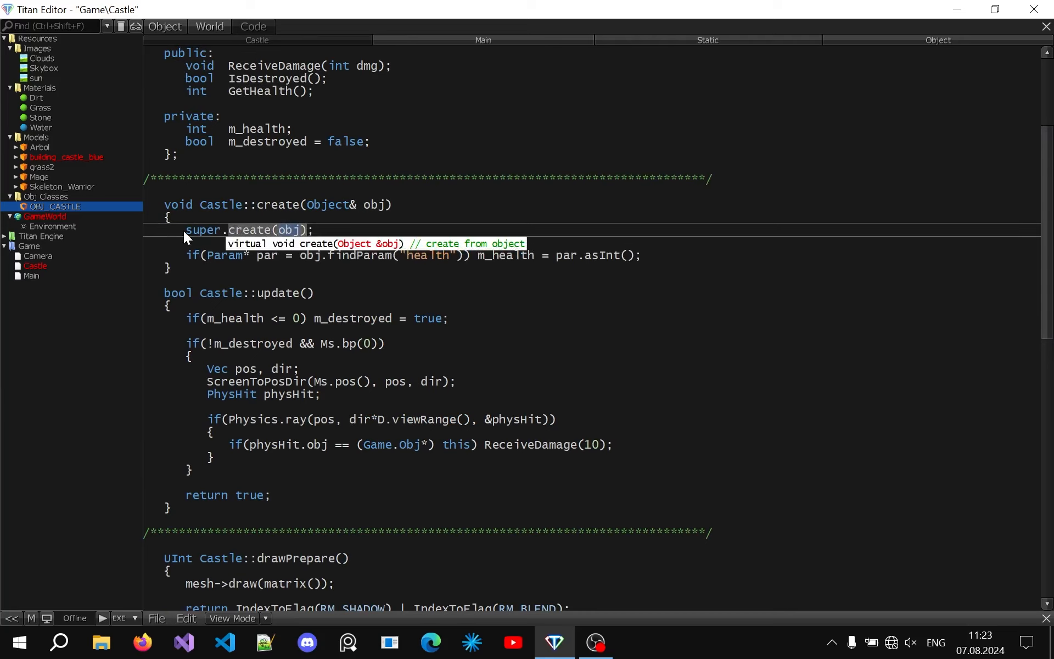
- Compare the "health" parameter lookup in Castle::create with the parameters of the OBJ_CASTLE object class
left_click(664, 255)
double_click(61, 207)
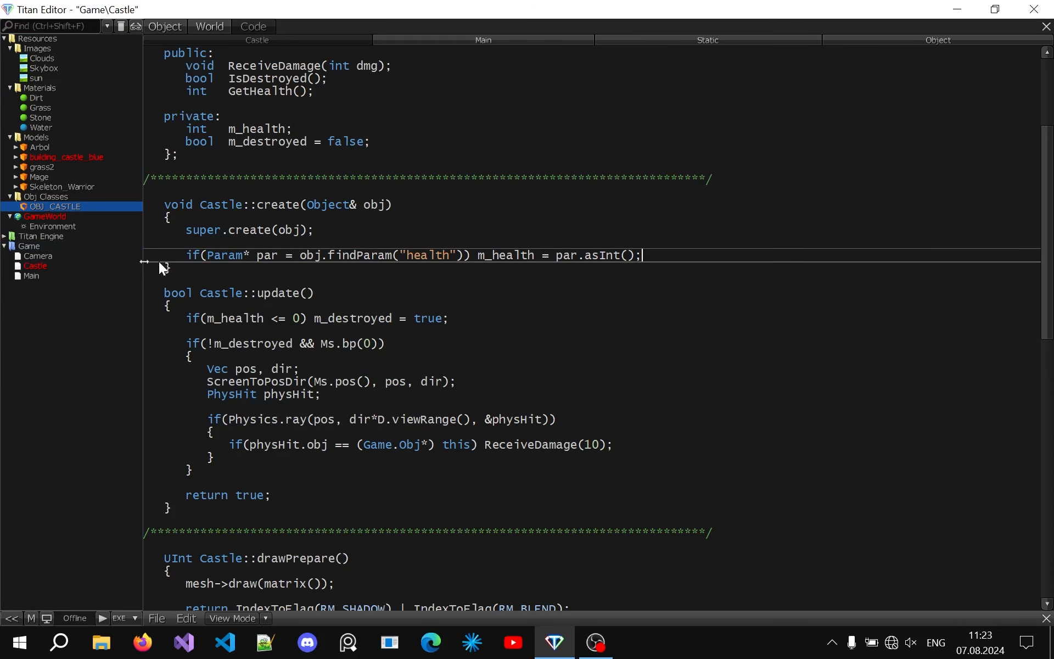
left_click(204, 256)
left_click(280, 280)
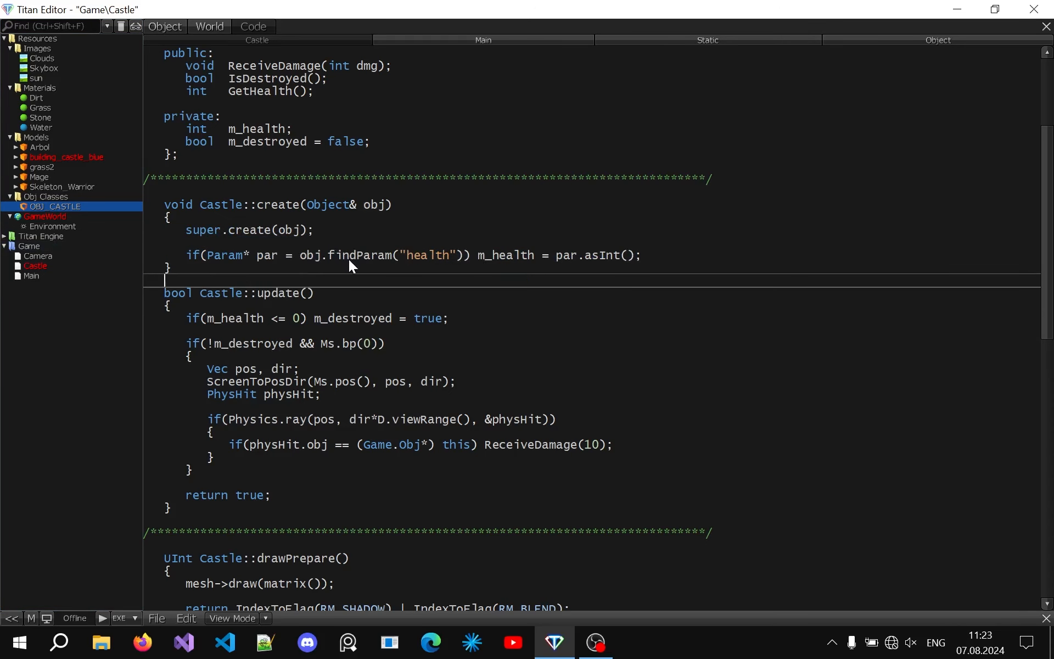
- Examine the obj.findParam("health") lookup in Castle::create and the m_health assignment from par.asInt()
double_click(348, 259)
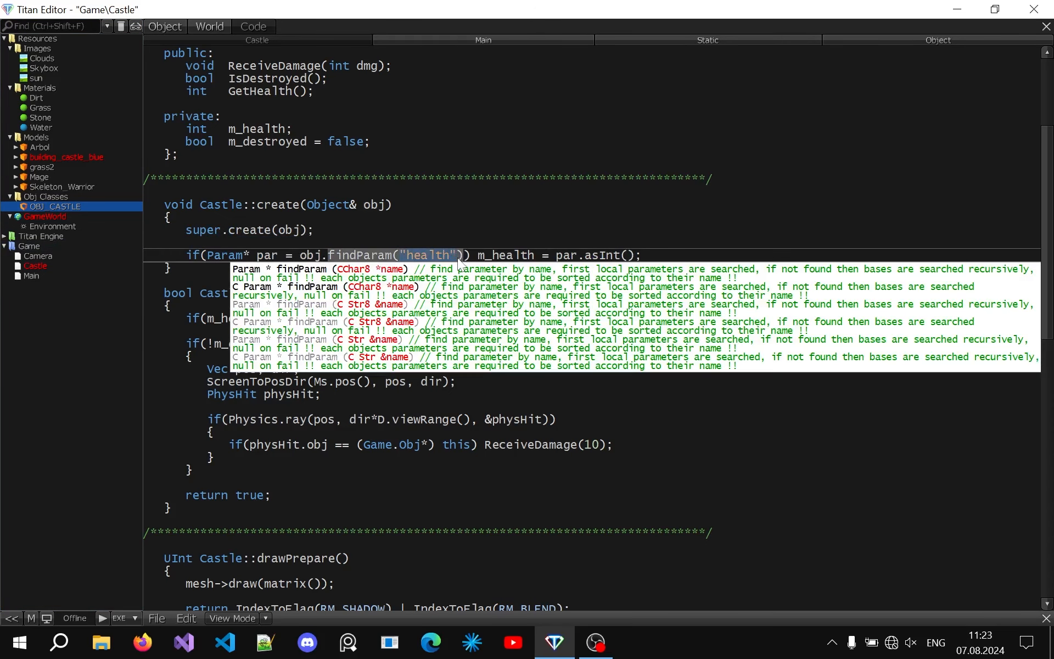
double_click(306, 256)
mouse_move(278, 254)
left_mouse_down()
mouse_move(206, 254)
mouse_move(409, 245)
mouse_move(464, 255)
left_mouse_up()
left_click(492, 254)
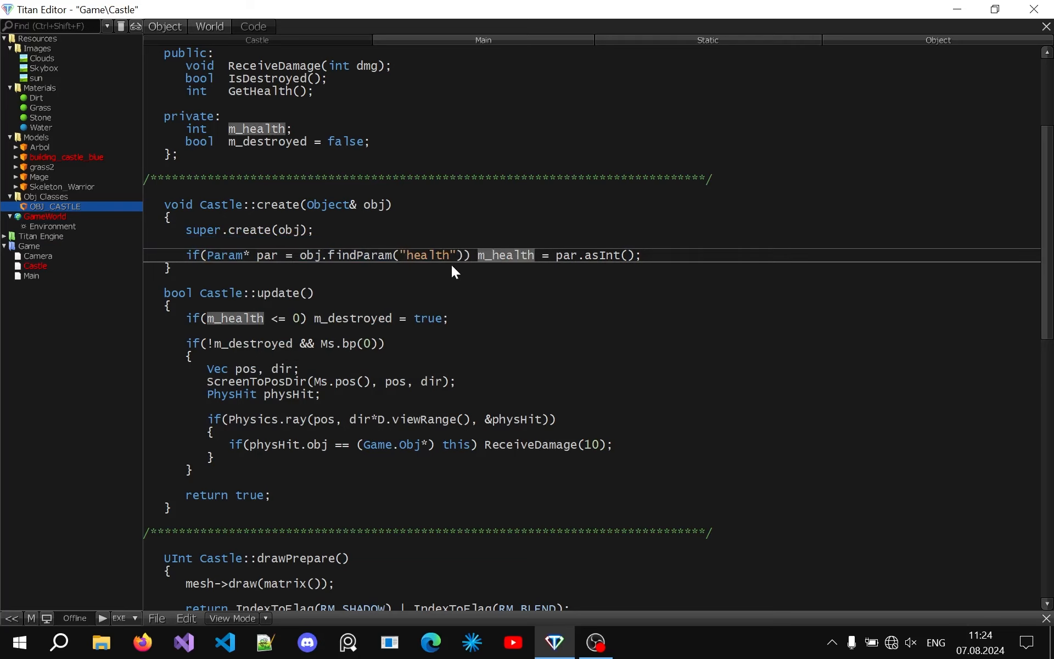
left_click_drag(477, 256, 577, 256)
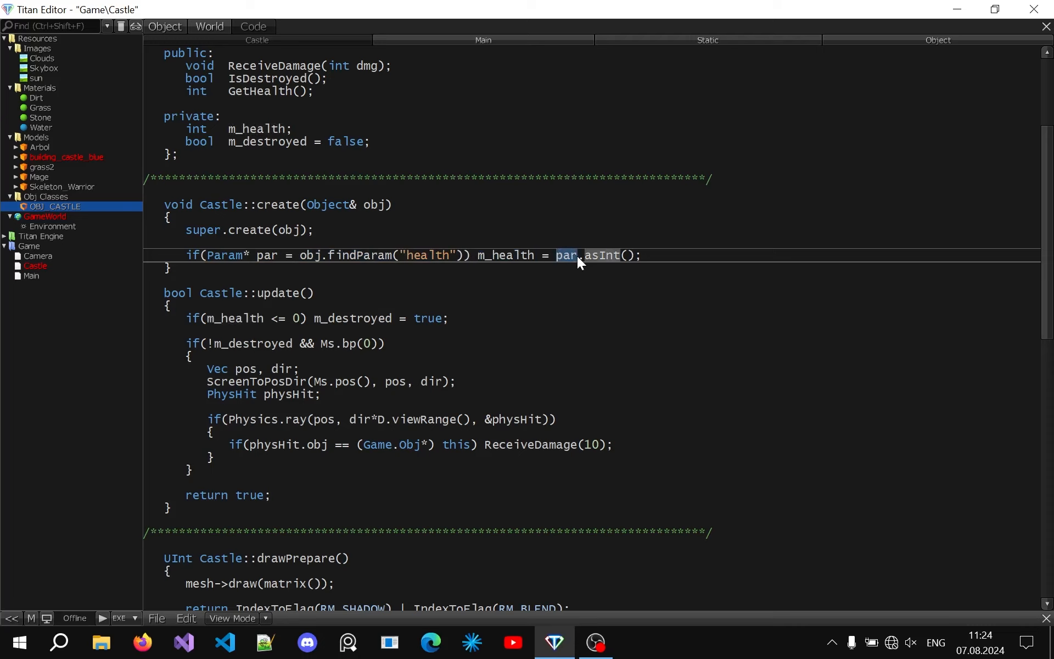
left_click(621, 257)
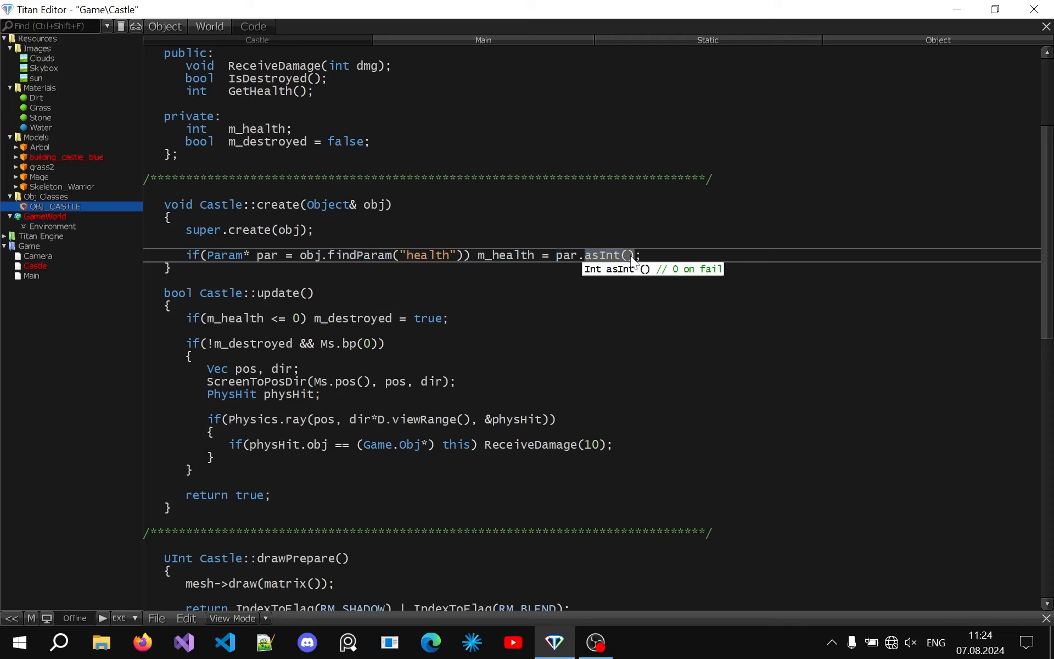
- Shorten asInt to "as" in the m_health assignment and browse the suggested Param conversion functions
left_click_drag(621, 256, 585, 256)
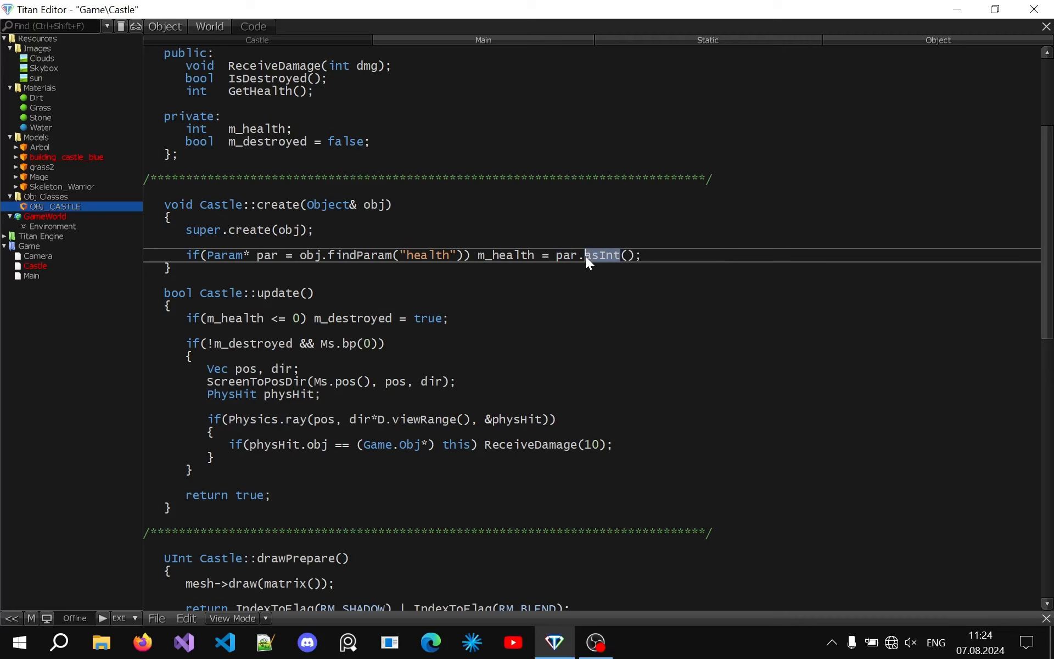
type("as")
scroll(730, 307, "up", 3)
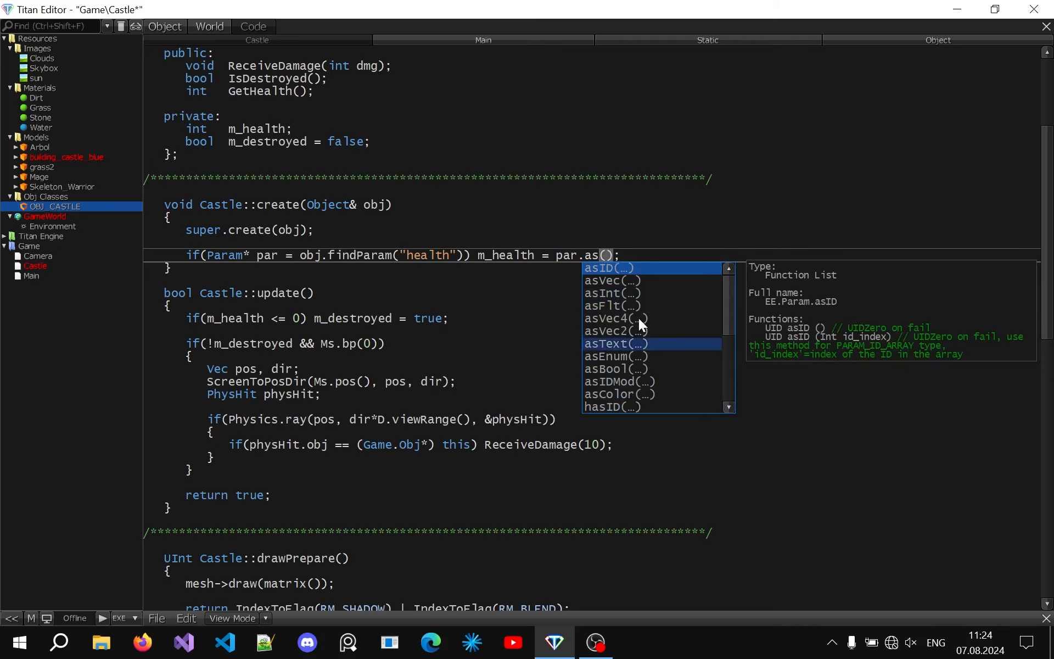